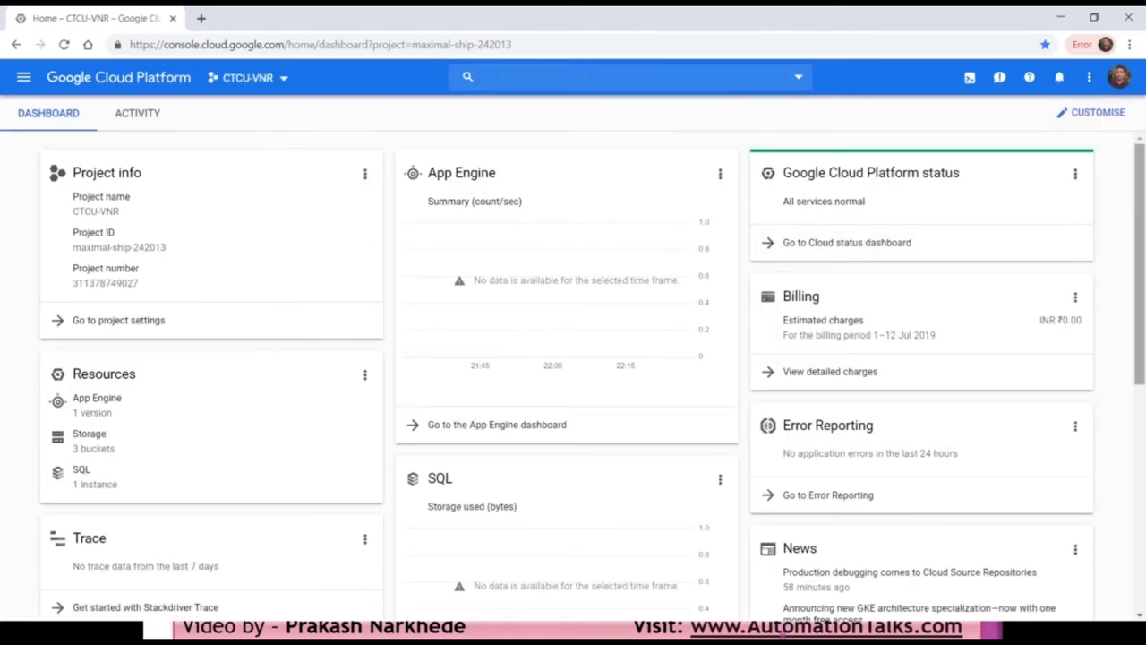
key("super")
type("edge")
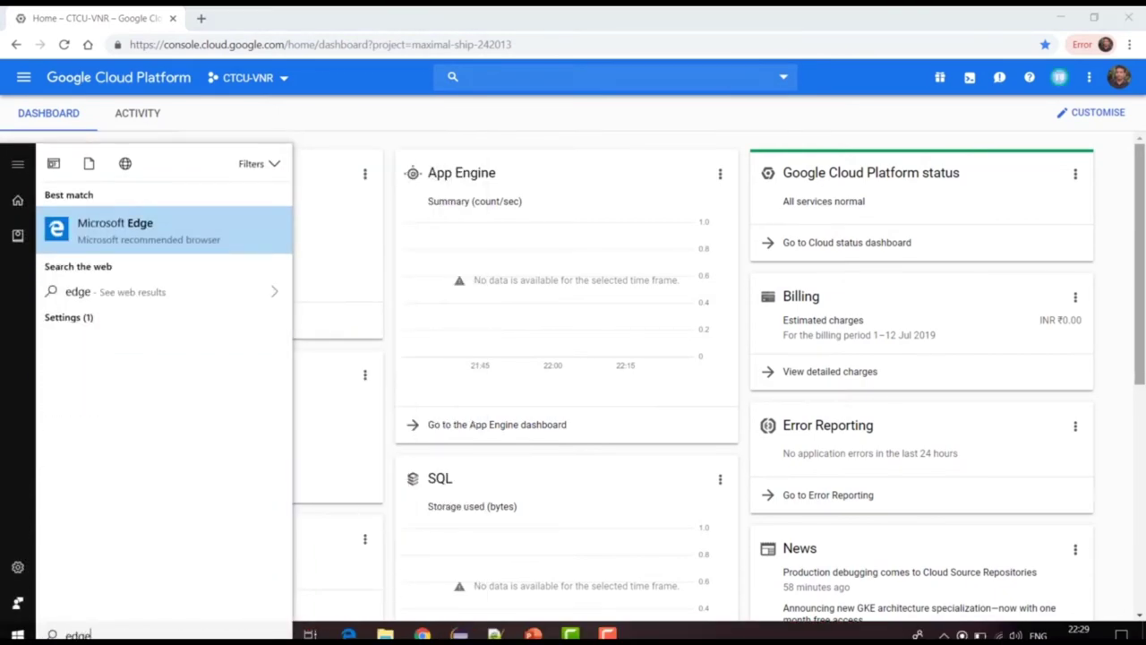
key("Return")
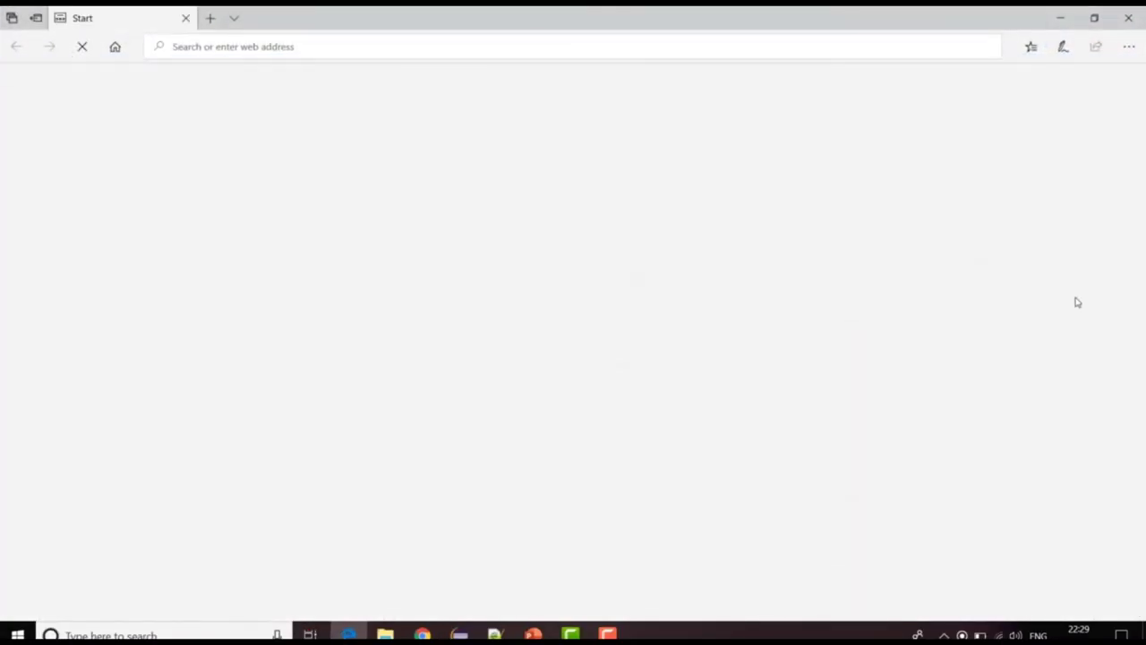
type("https://console.cloud.google.com/")
key("Return")
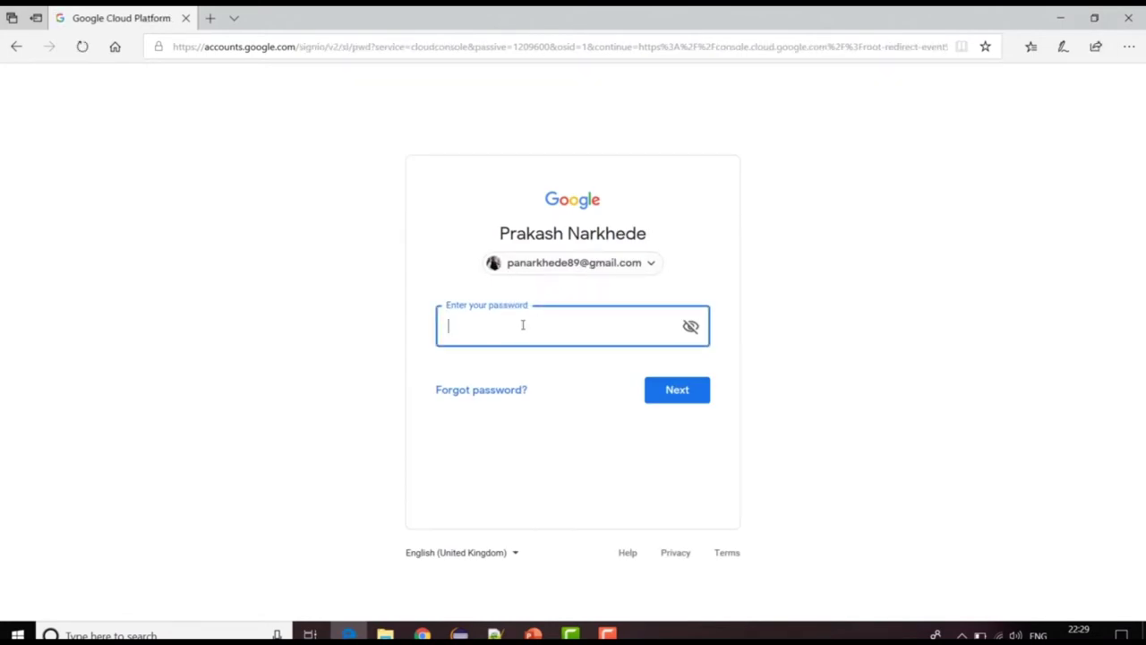
Step: Sign in to the Google Cloud console with the account password and sign out of that account
type("•••••••••••")
key("Return")
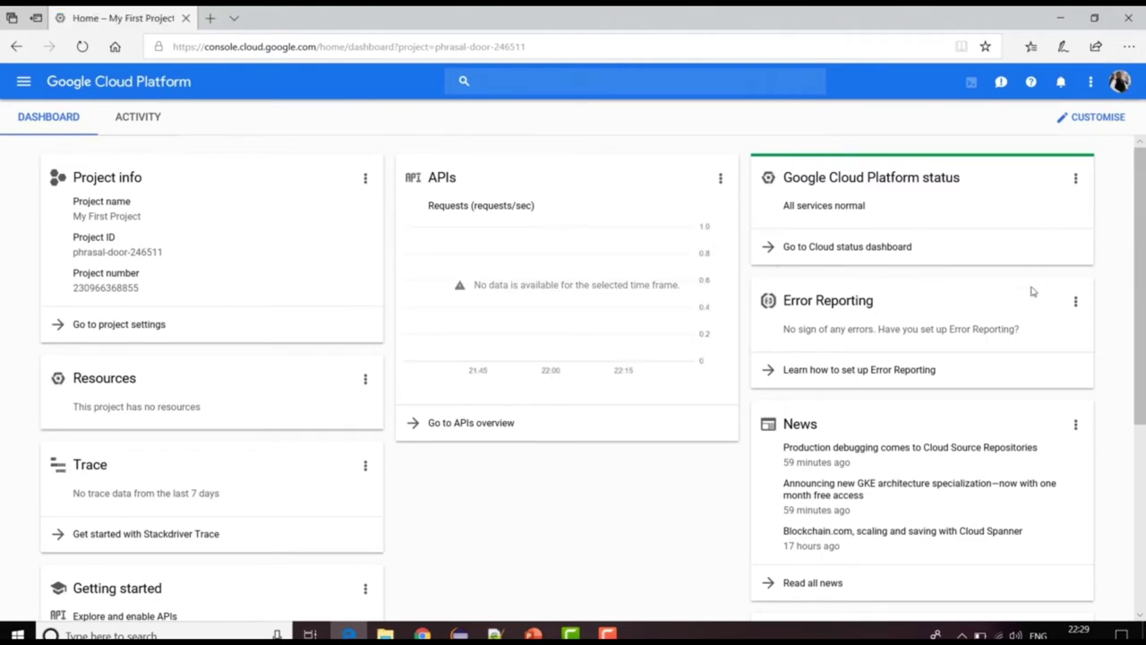
left_click(1118, 83)
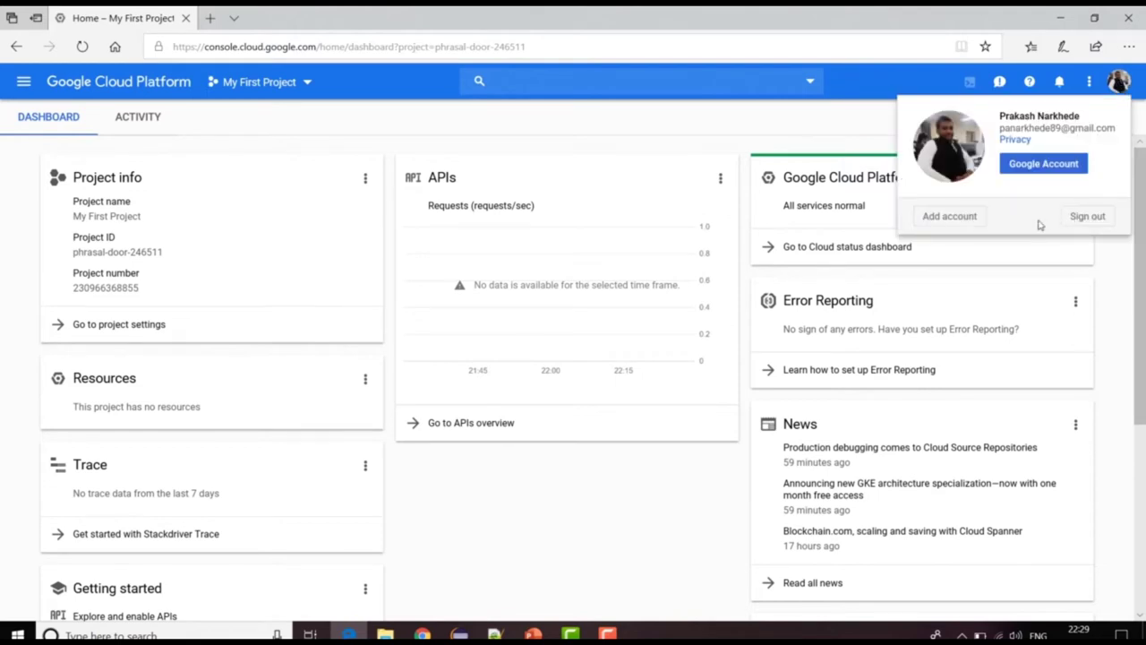
left_click(1081, 217)
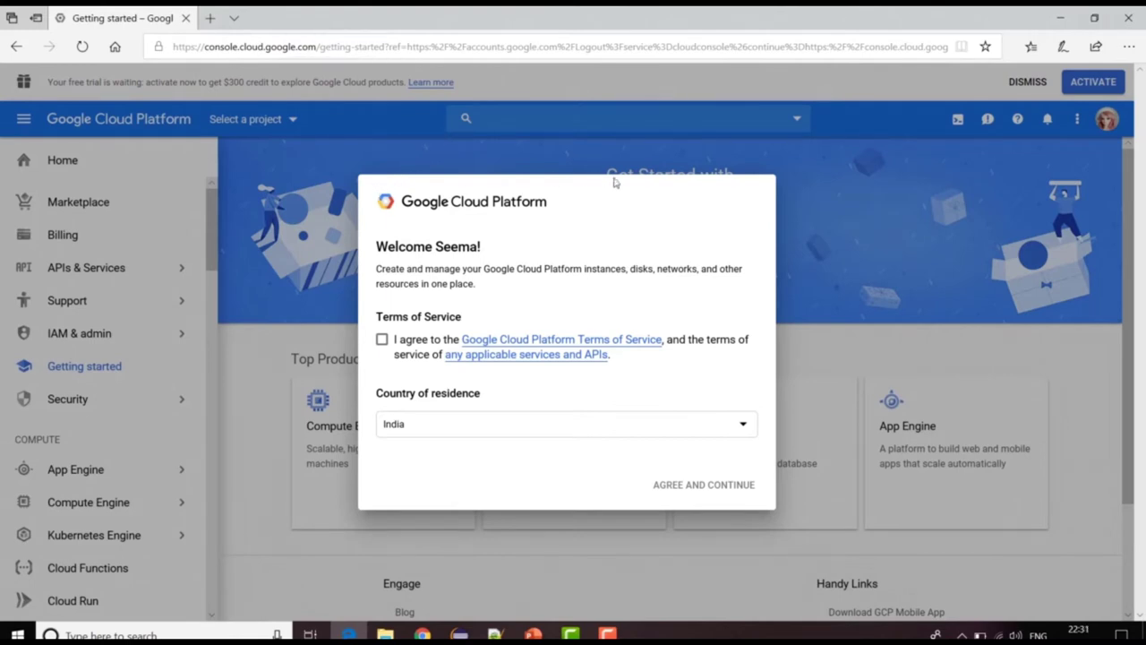
Step: Accept the Google Cloud Platform Terms of Service and start signing up for the 12-month, $300 free trial
left_click(382, 339)
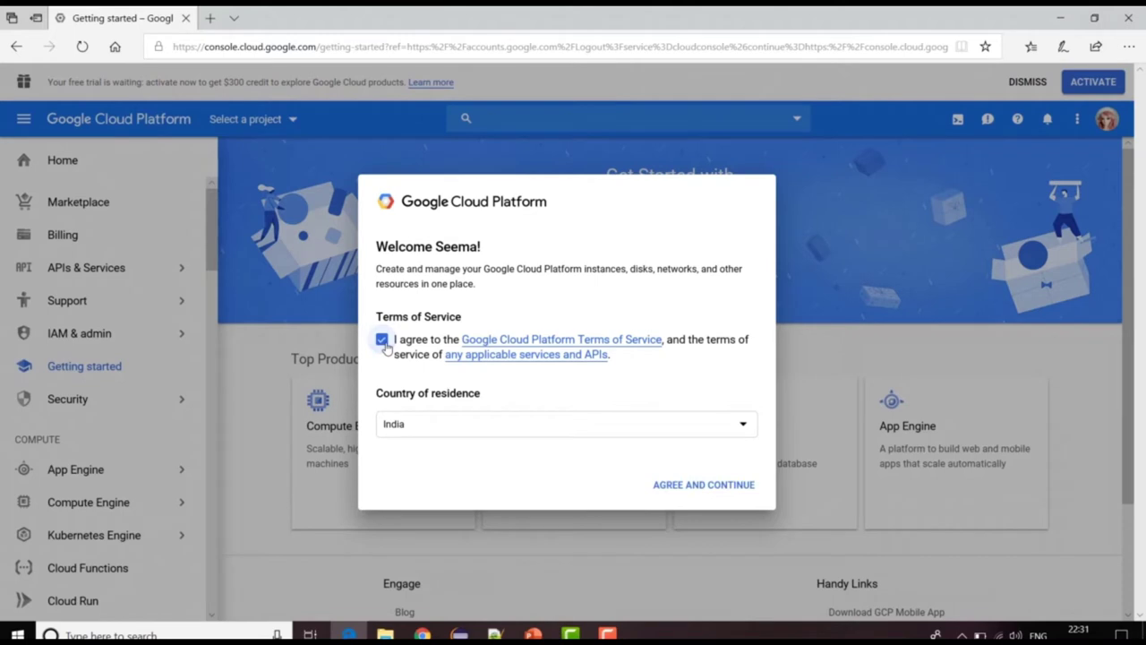
left_click(677, 492)
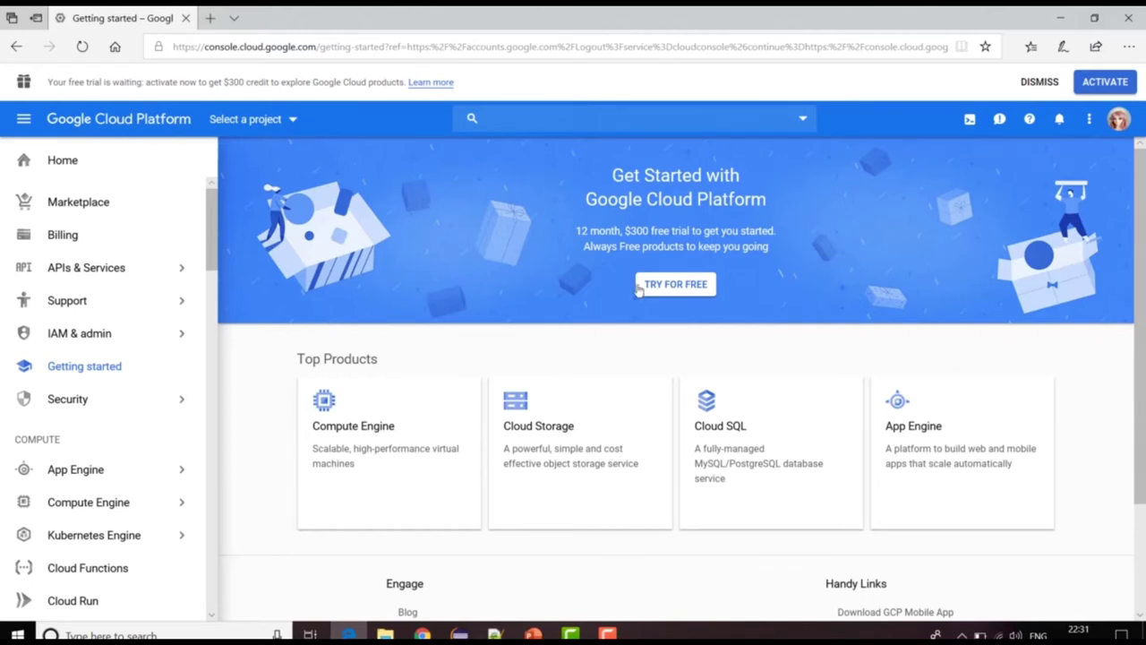
left_click_drag(627, 230, 649, 231)
left_click(673, 284)
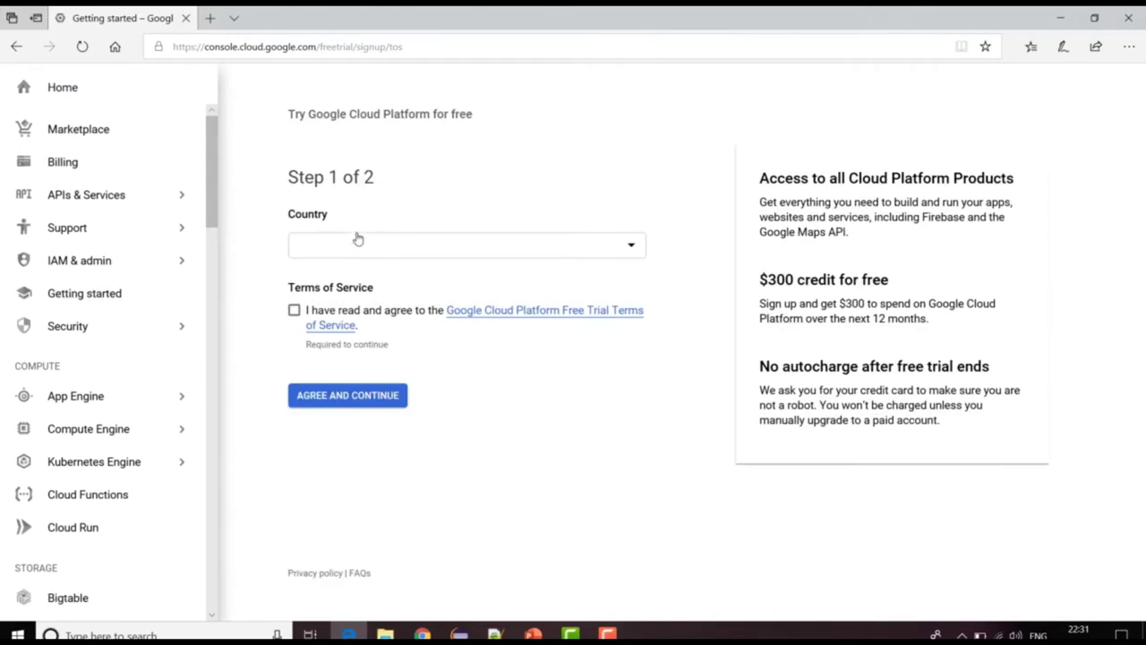
Step: Accept the free trial terms in step 1 and review the customer info and payment method sections of step 2
left_click(185, 311)
left_click(239, 397)
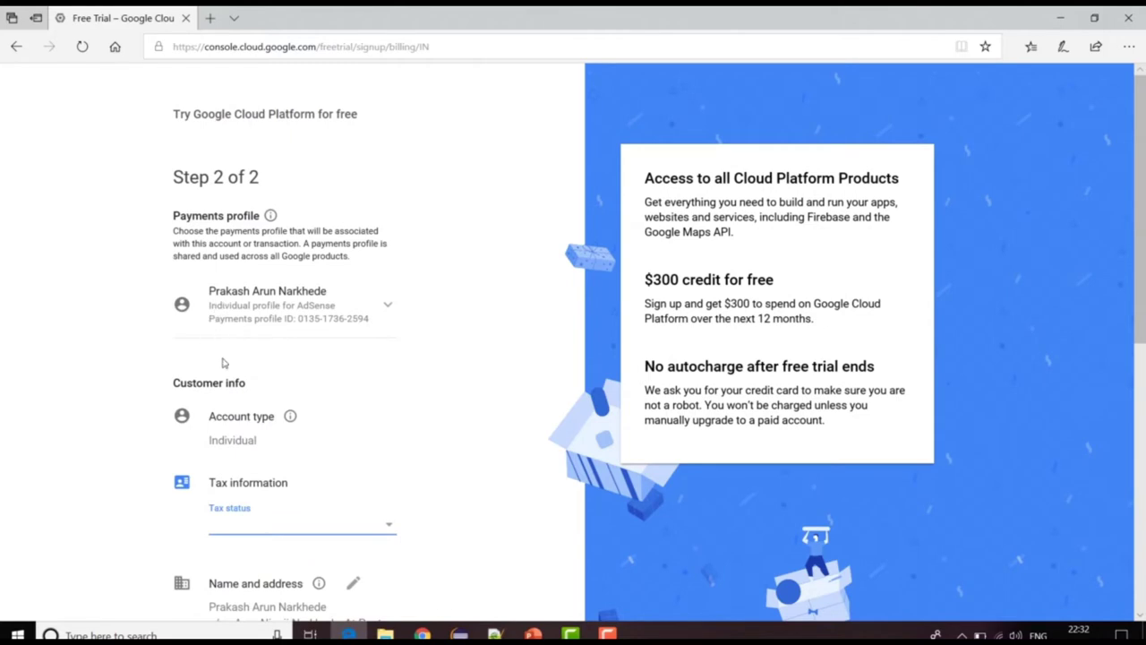
scroll(243, 383, "down", 1)
scroll(344, 348, "down", 2)
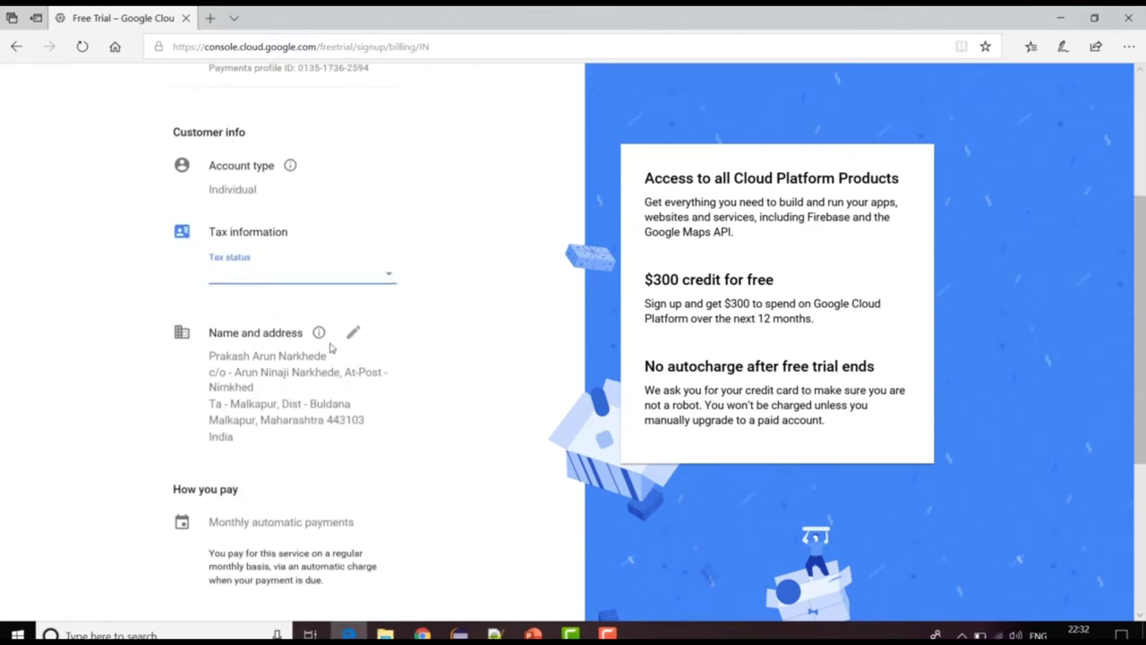
scroll(331, 347, "down", 3)
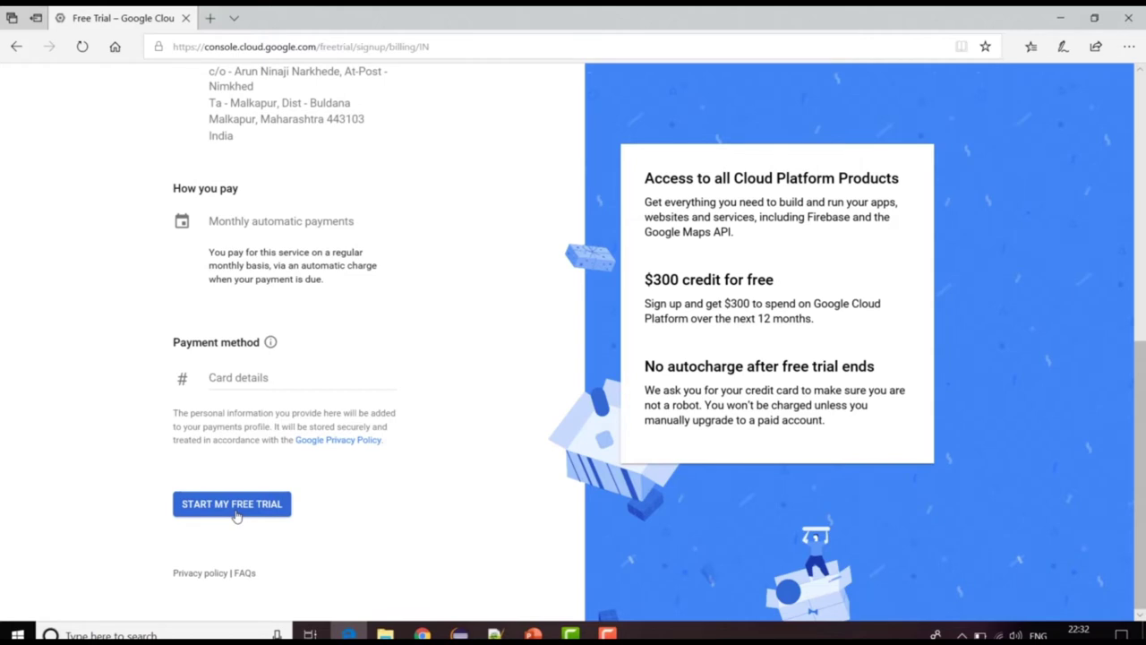
Step: Switch to the Google Cloud console in Chrome and open Compute Engine's VM instances page for the CTCU-VNR project
key("alt+Tab")
key("alt+Tab")
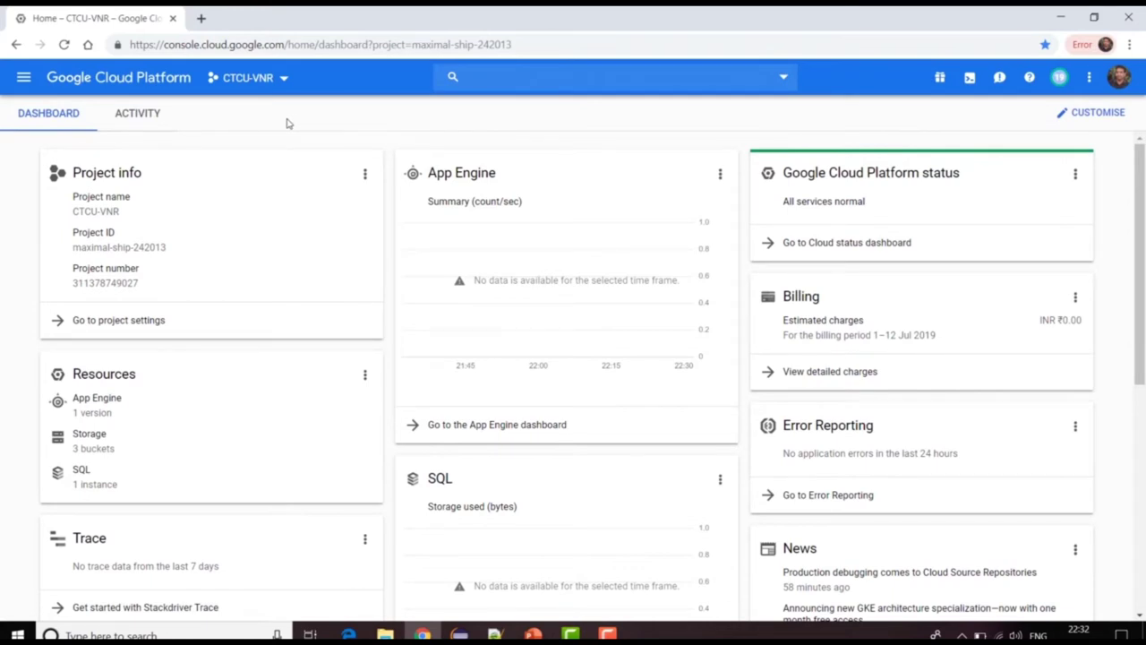
left_click(25, 81)
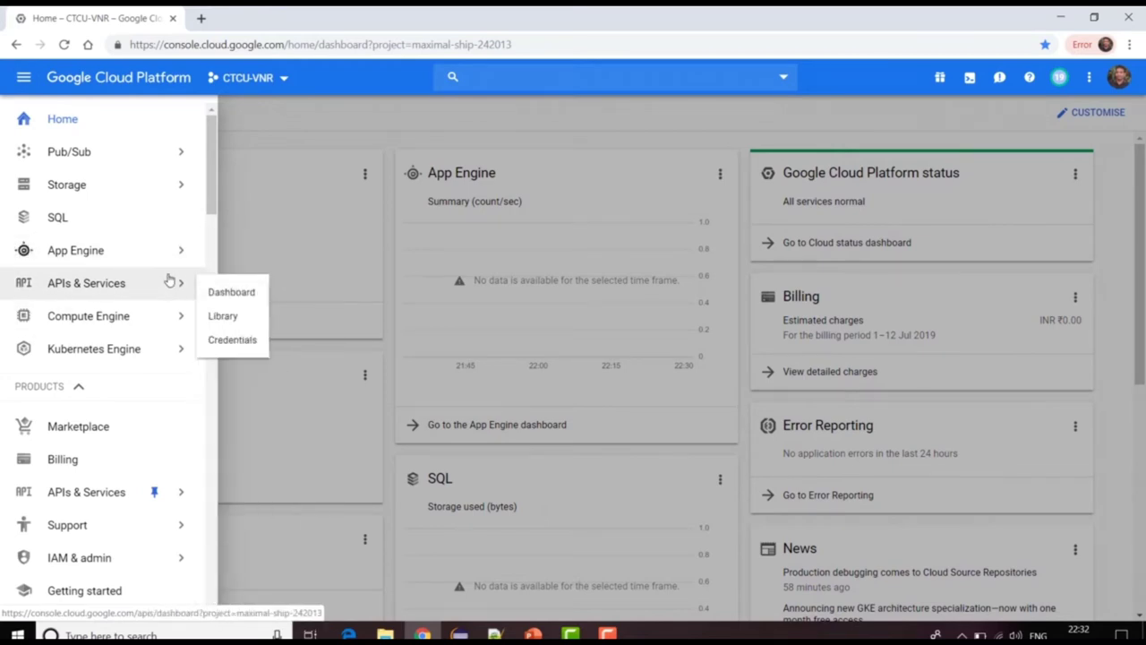
mouse_move(161, 317)
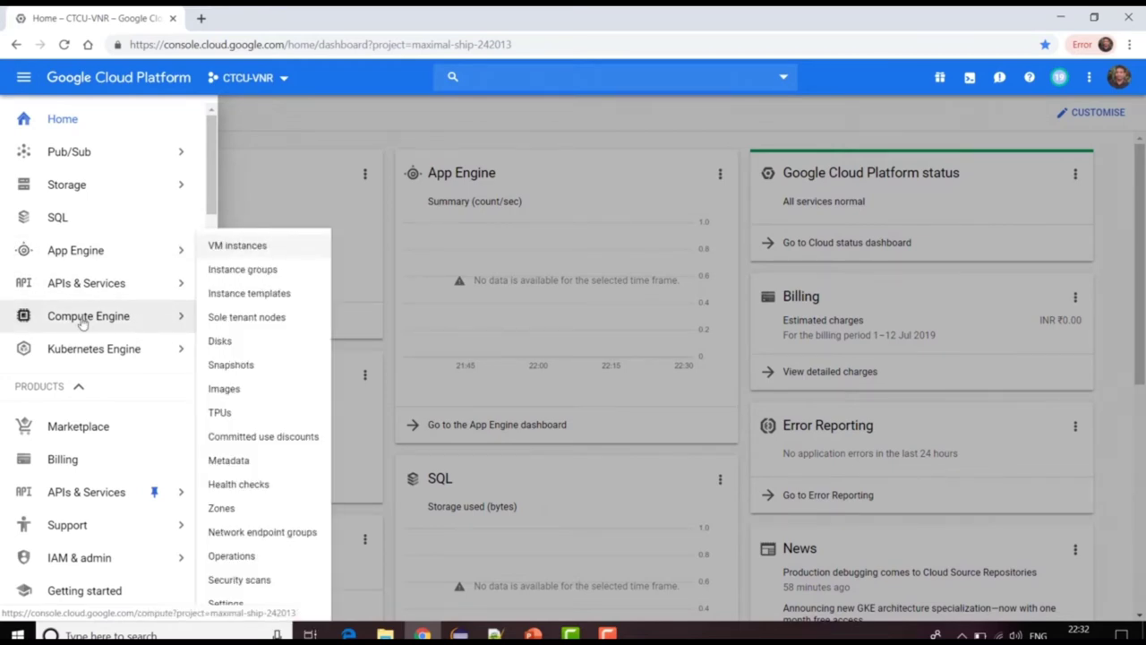
left_click(247, 253)
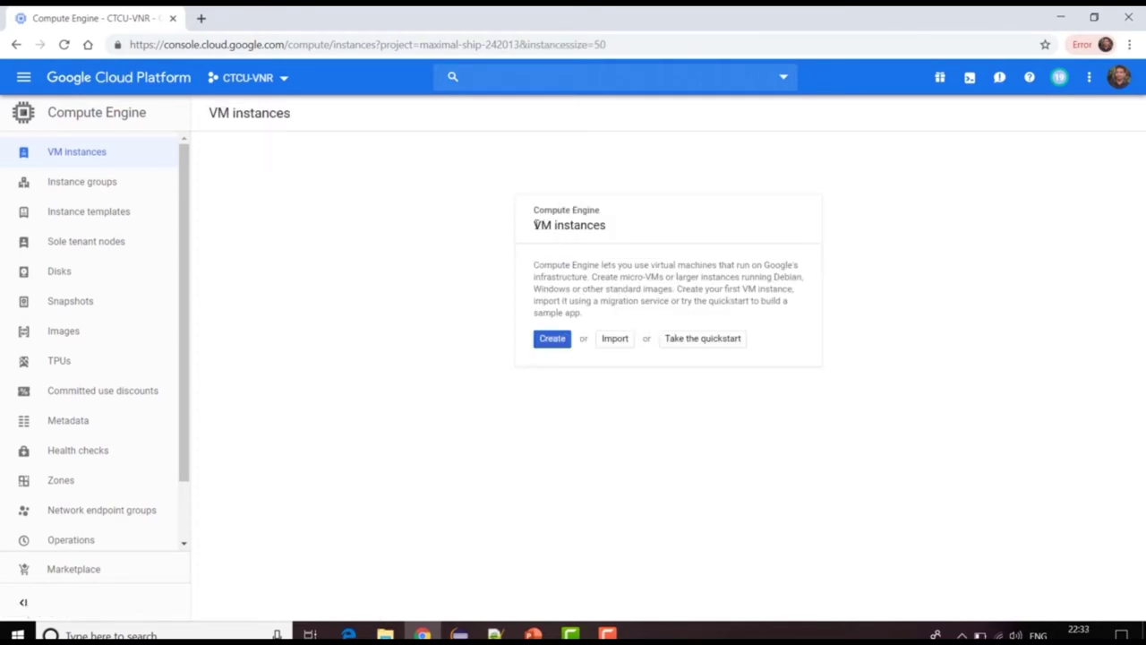
Step: Start creating a new VM instance and name it unix
left_click_drag(535, 225, 656, 226)
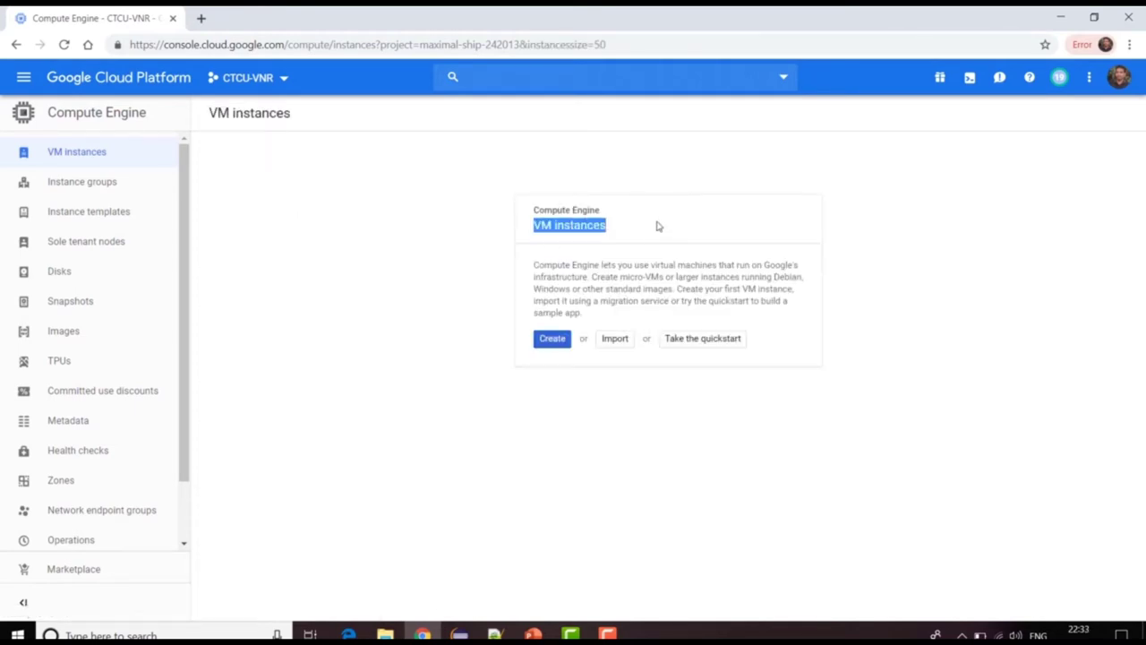
left_click(557, 339)
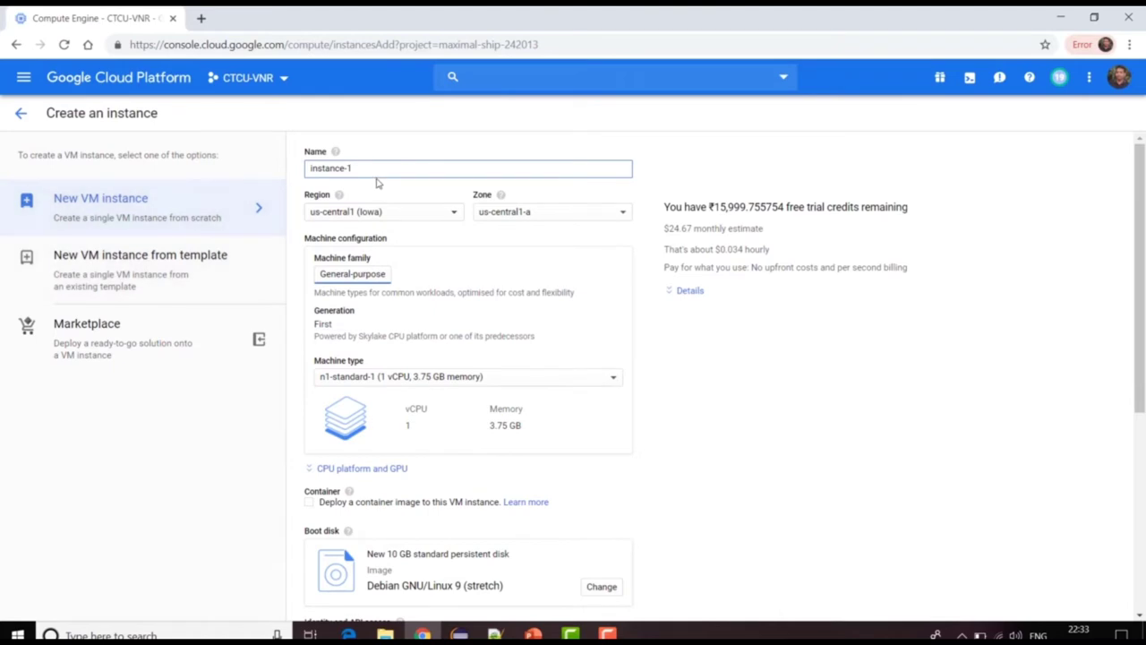
left_click_drag(361, 168, 265, 162)
type("unix")
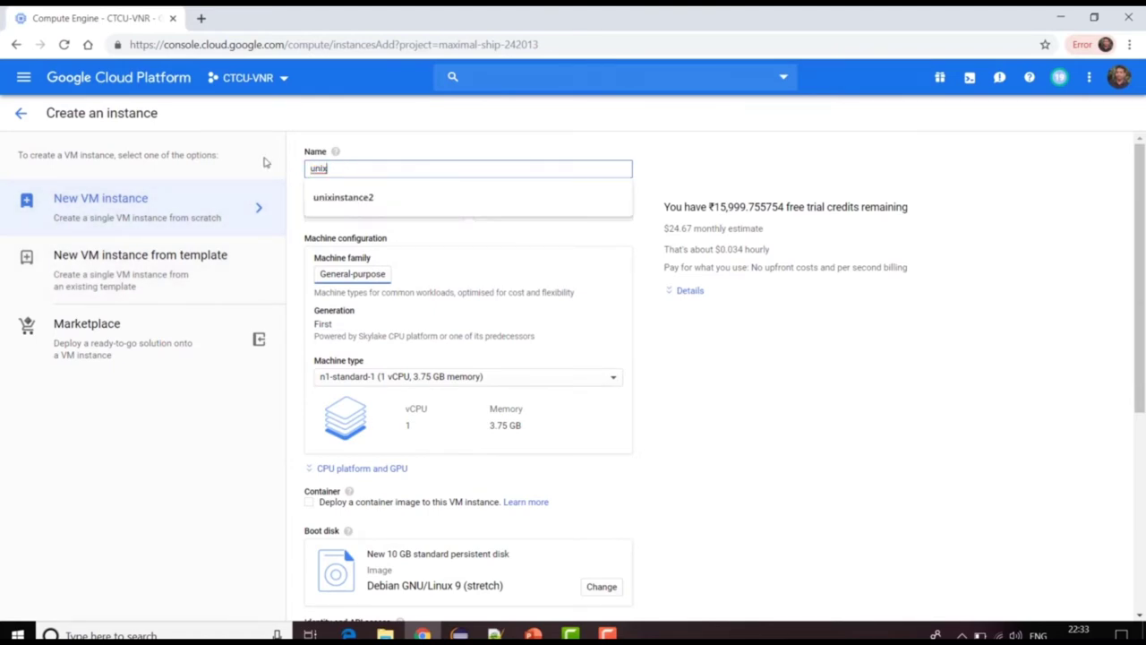
left_click(862, 450)
Step: Set the instance's machine type to f1-micro (1 vCPU, 614 MB memory) and check its estimated cost
scroll(534, 289, "down", 1)
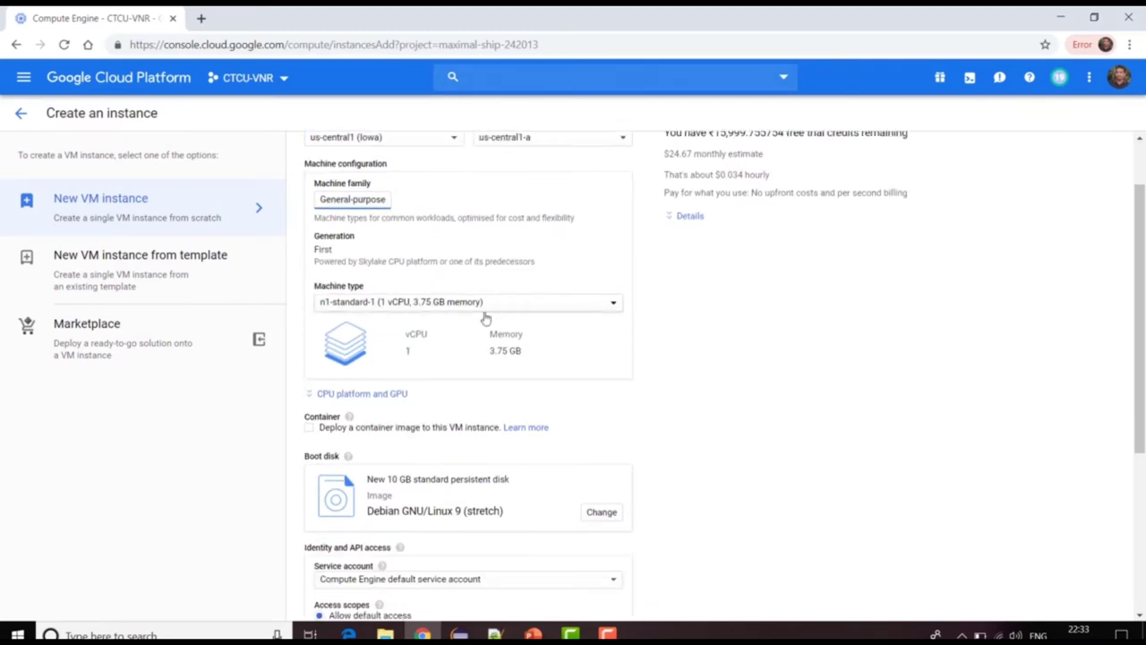
left_click(414, 305)
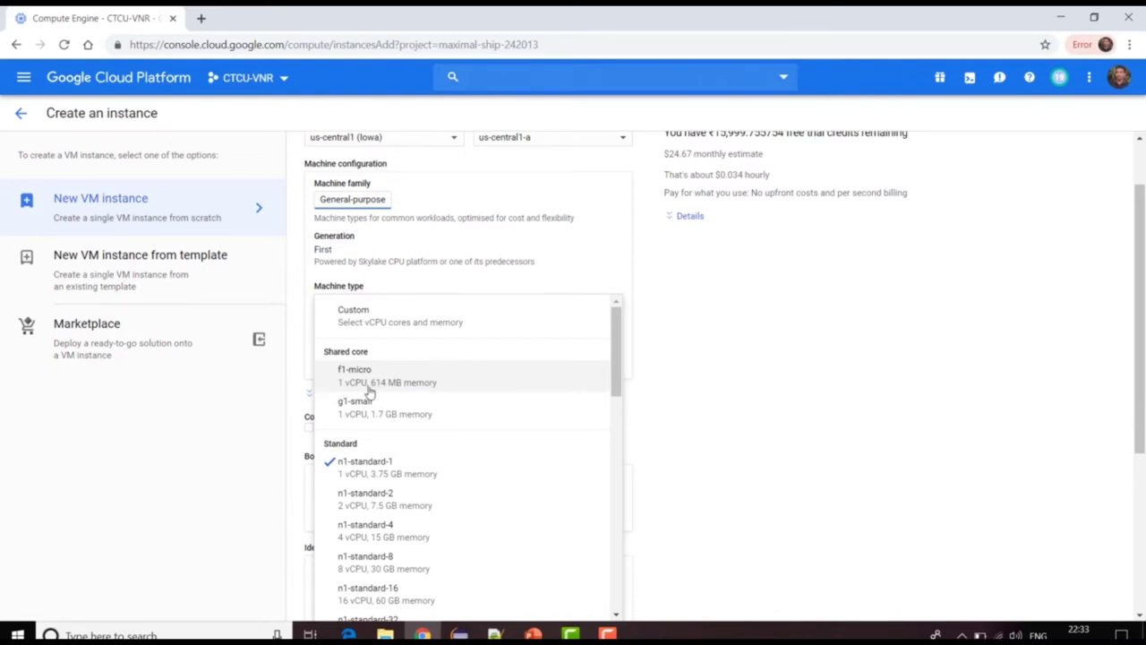
left_click(442, 380)
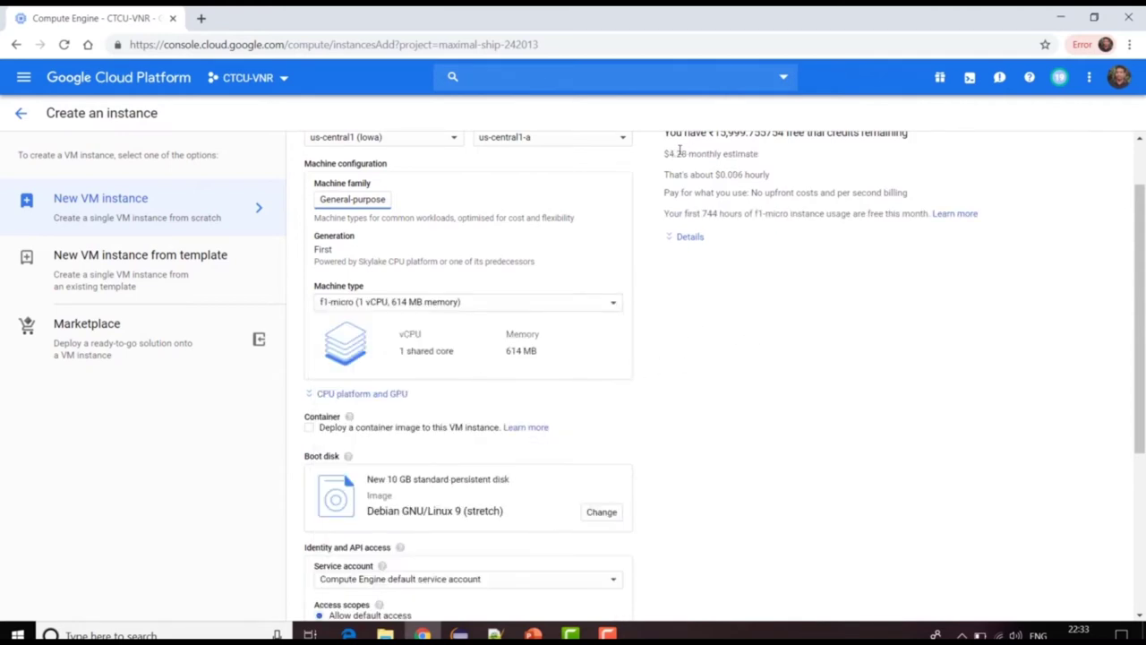
scroll(671, 153, "up", 1)
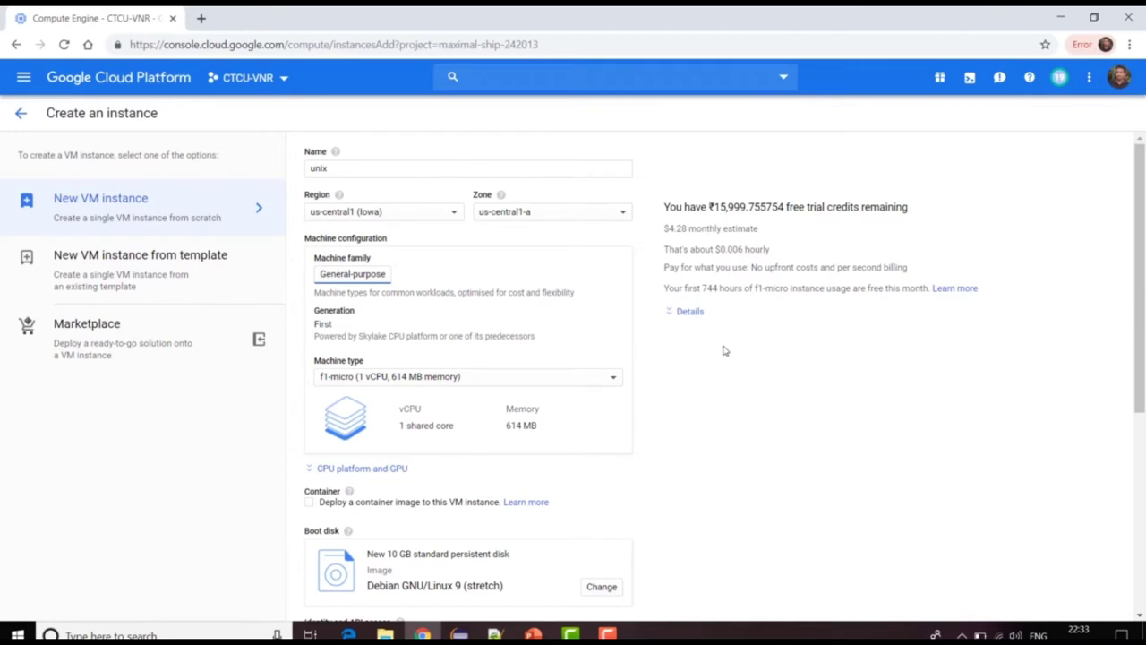
Step: Allow both HTTP and HTTPS traffic in the new instance's firewall settings
scroll(622, 412, "down", 1)
scroll(622, 412, "down", 1)
scroll(525, 379, "down", 2)
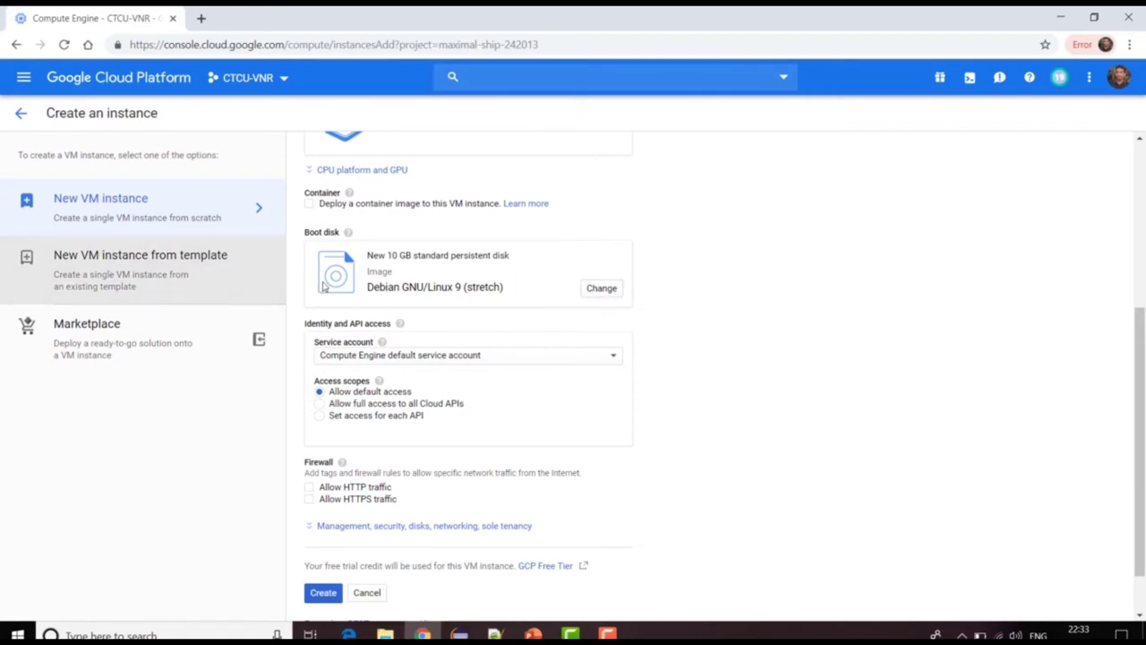
scroll(430, 295, "down", 1)
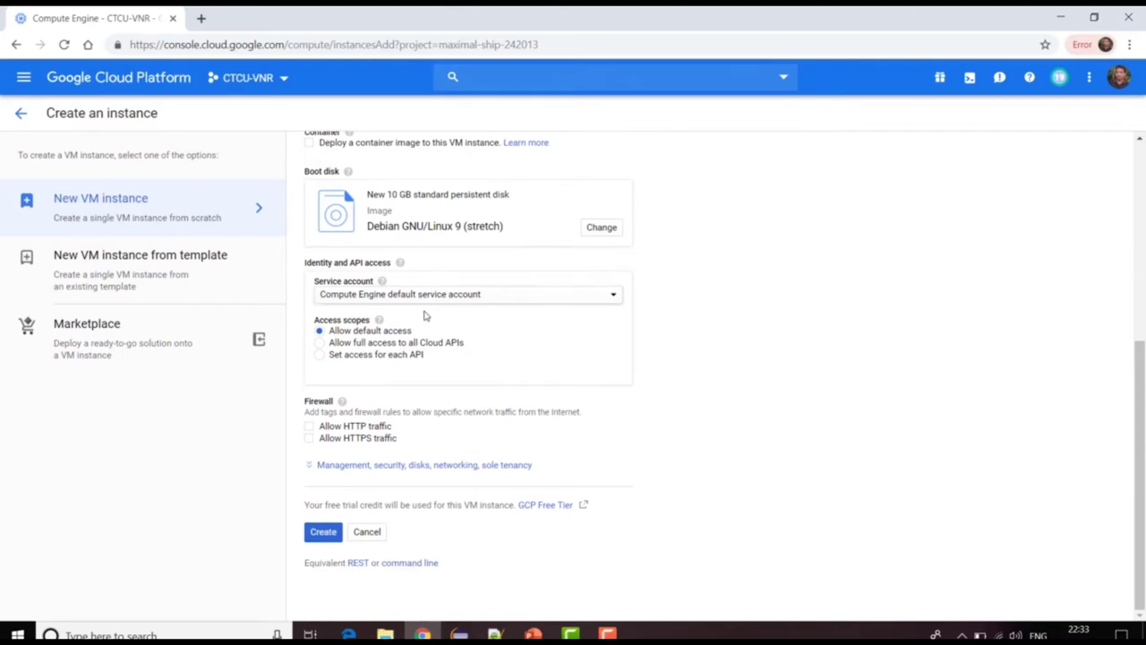
left_click(310, 427)
left_click(310, 438)
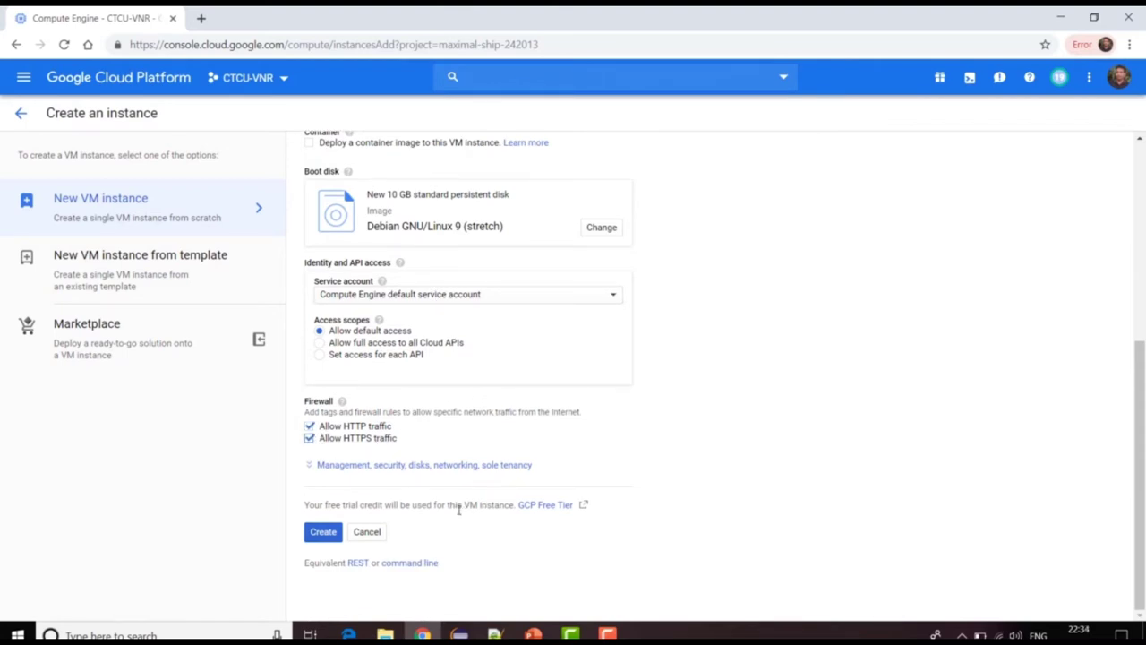
Step: Review the instance's security and SSH key settings, leave the key data empty, and create the instance
left_click(433, 465)
scroll(439, 434, "down", 2)
left_click(391, 317)
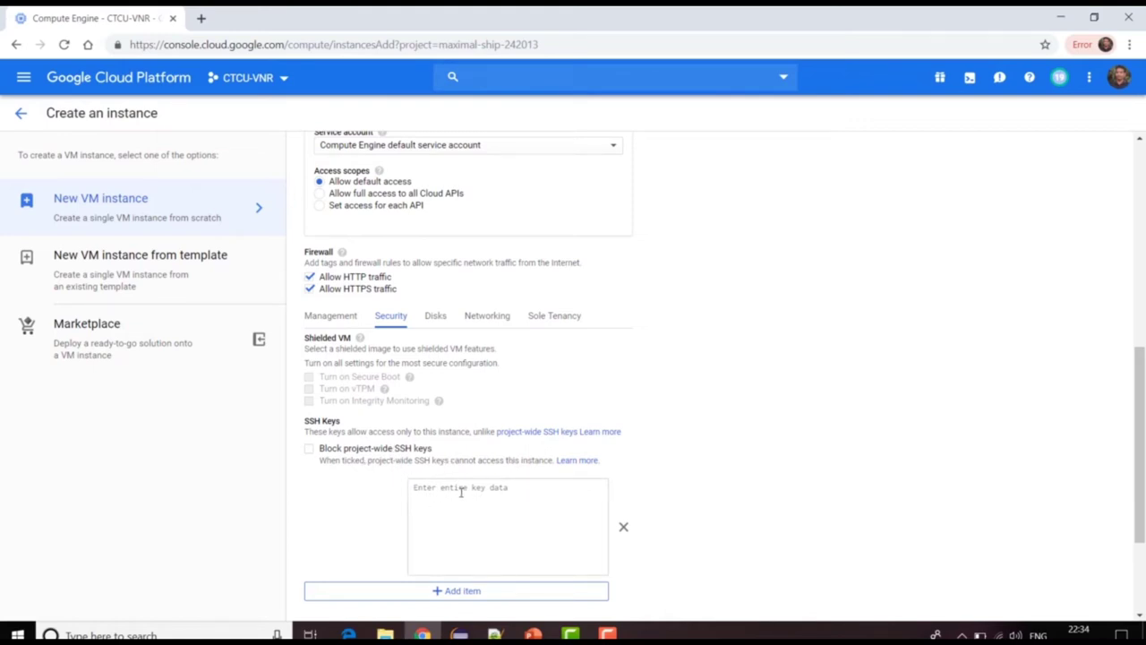
scroll(500, 513, "down", 2)
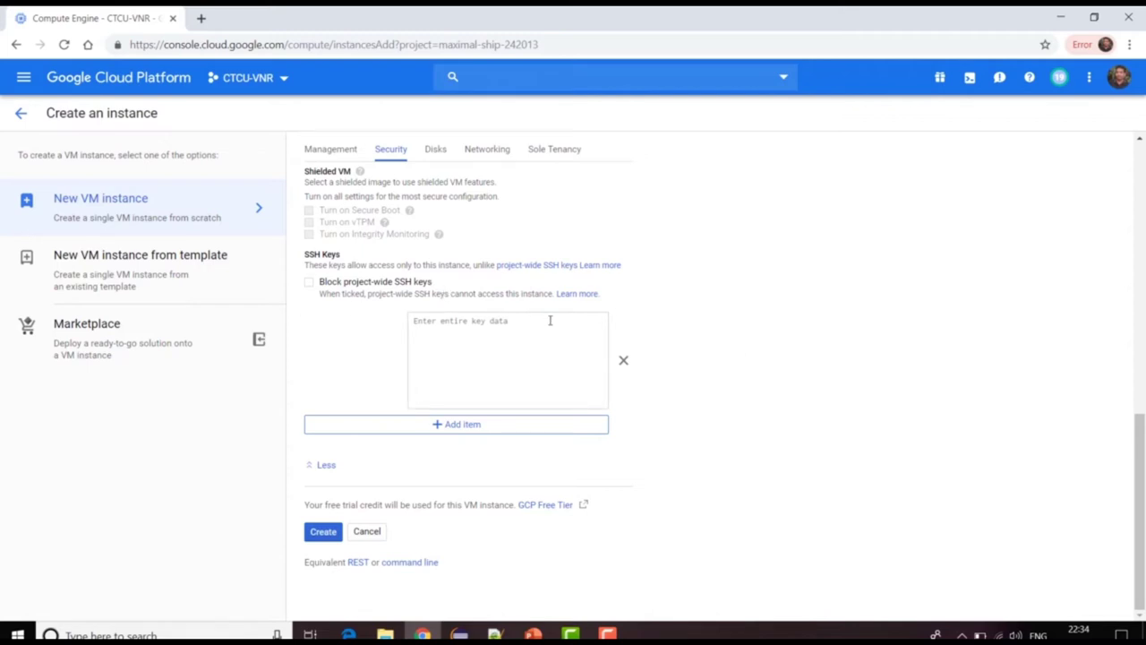
left_click(324, 532)
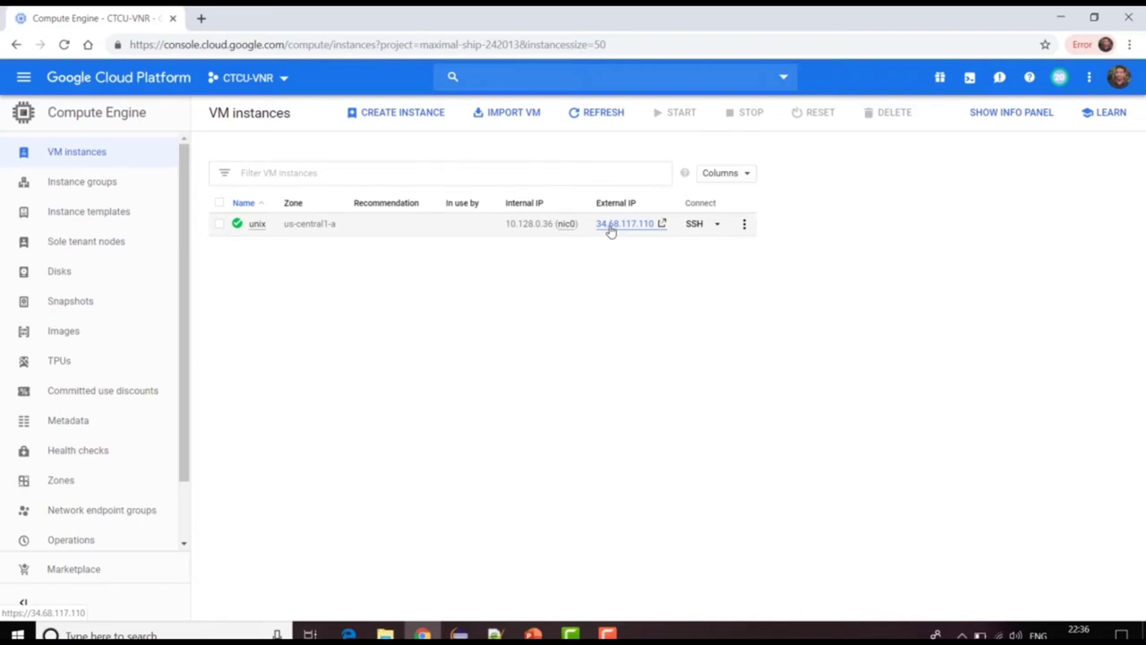
Step: Open an SSH session to the unix instance in a browser window and move that window clear of the instance name
left_click(713, 231)
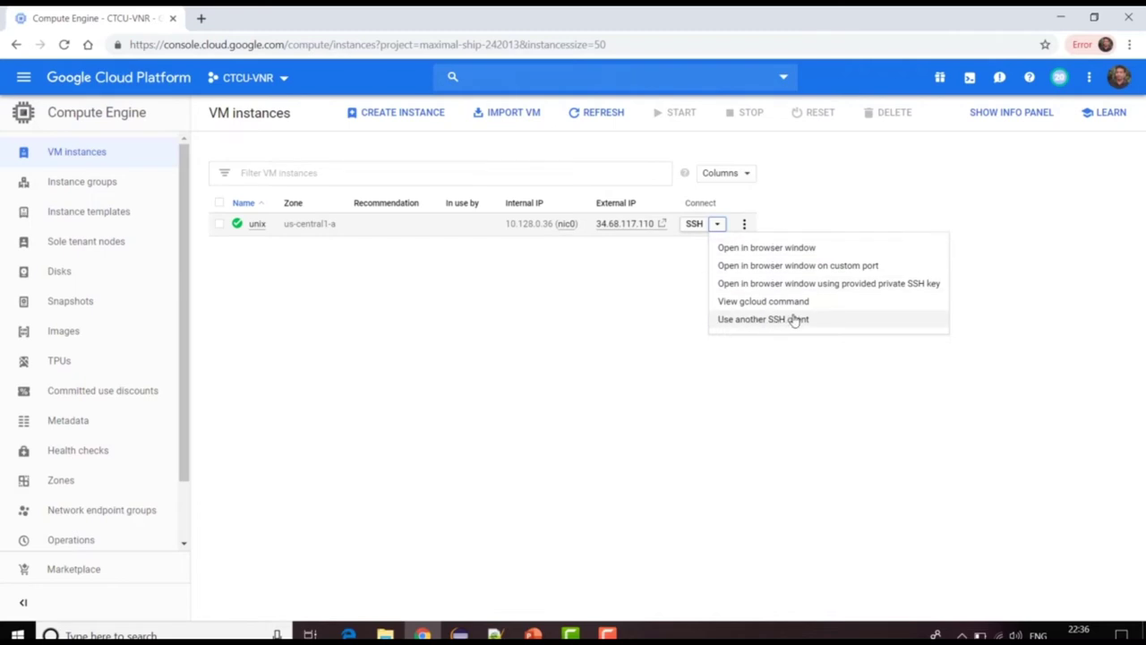
left_click(774, 257)
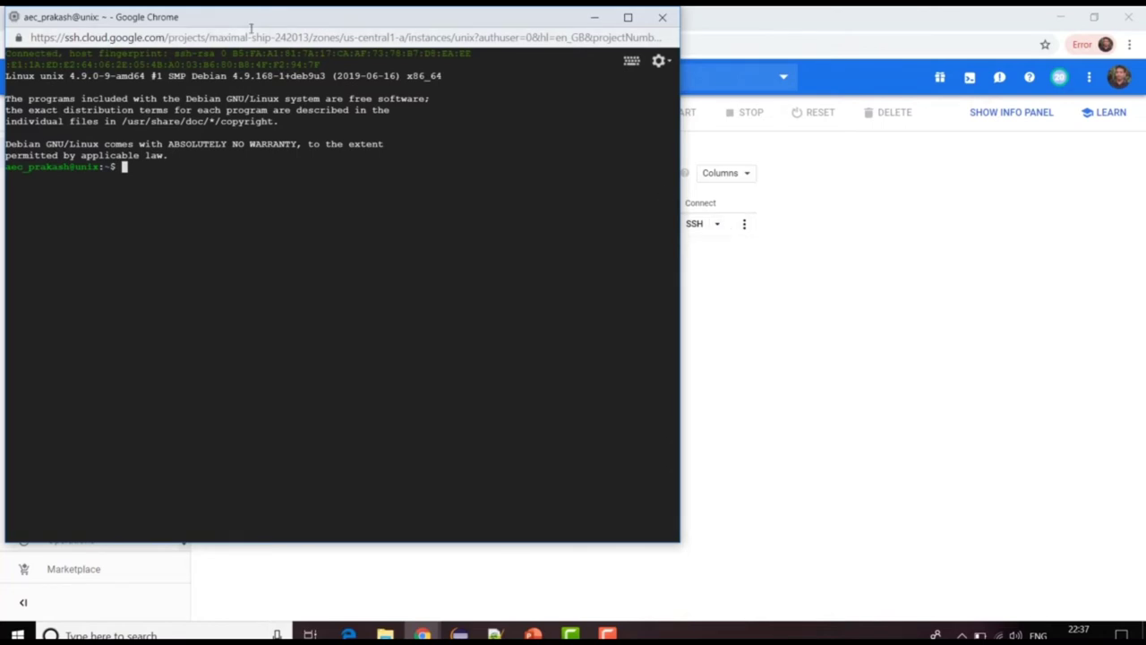
left_click_drag(239, 25, 661, 121)
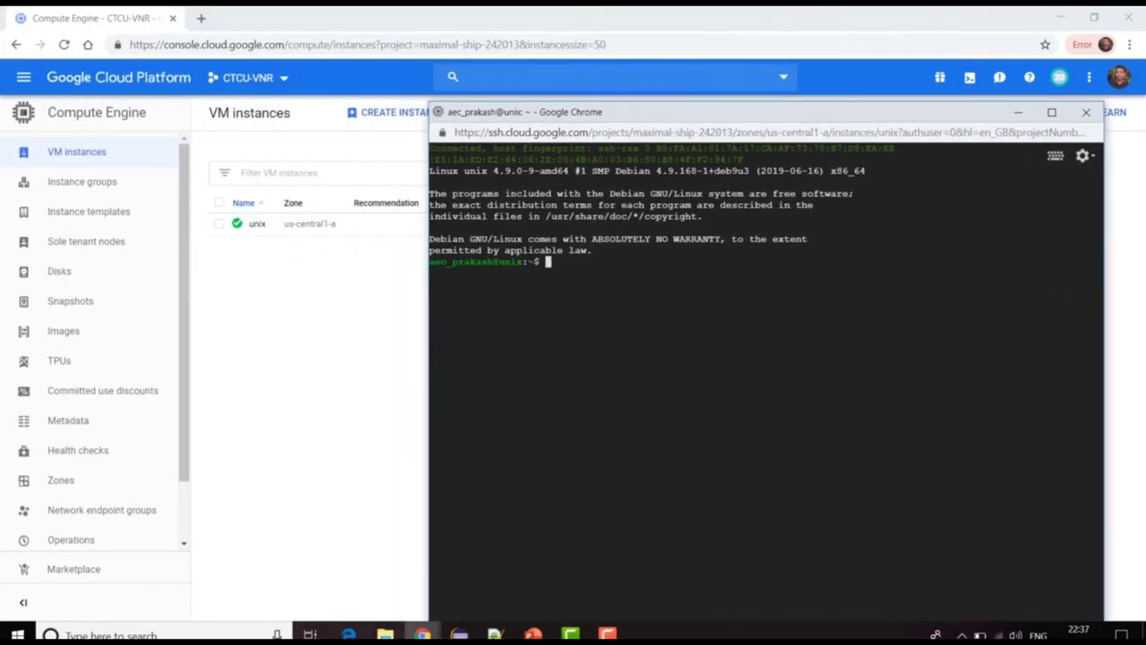
Step: Run pwd in the SSH terminal to check the working directory, and return to the VM instances list
left_click_drag(430, 261, 493, 262)
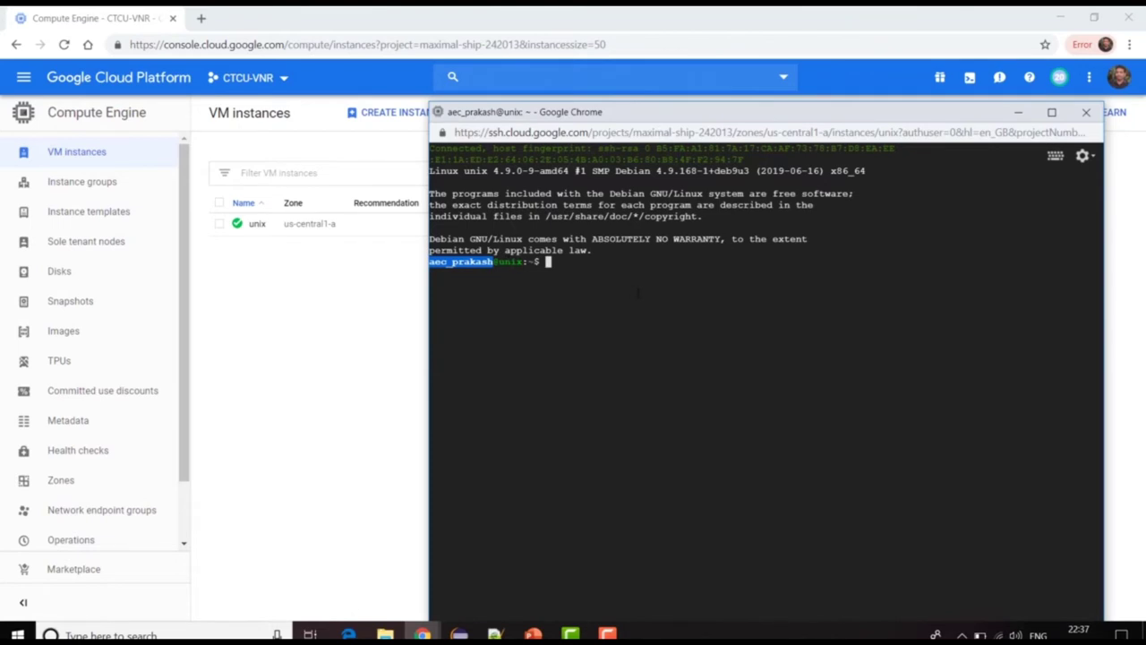
type("pwd")
key("Return")
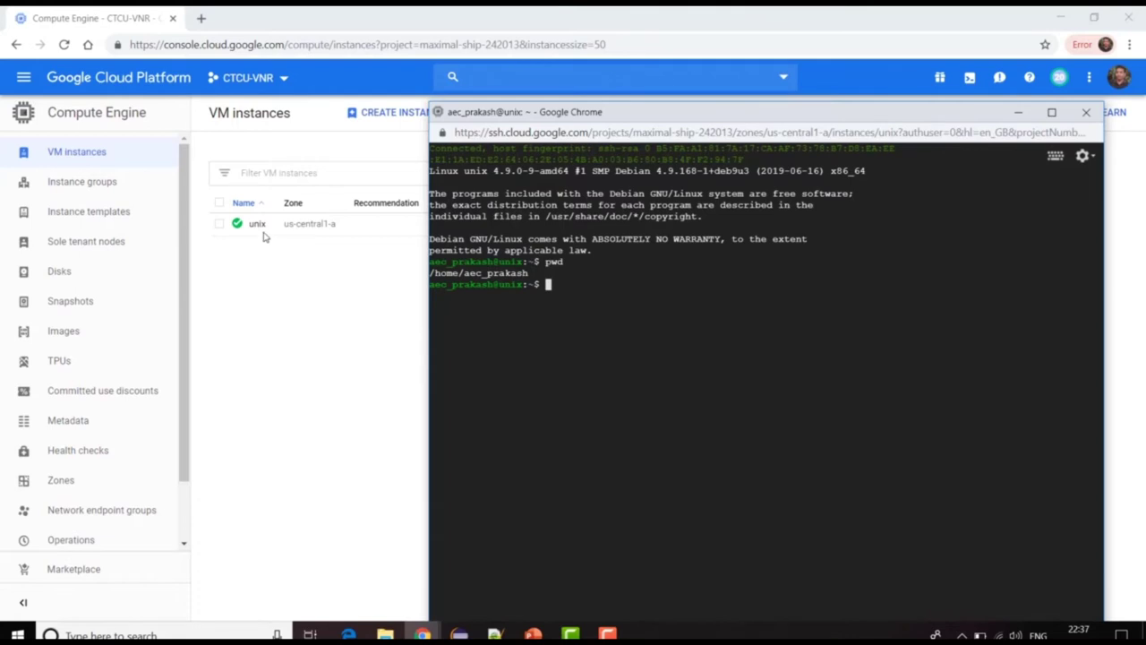
left_click(355, 371)
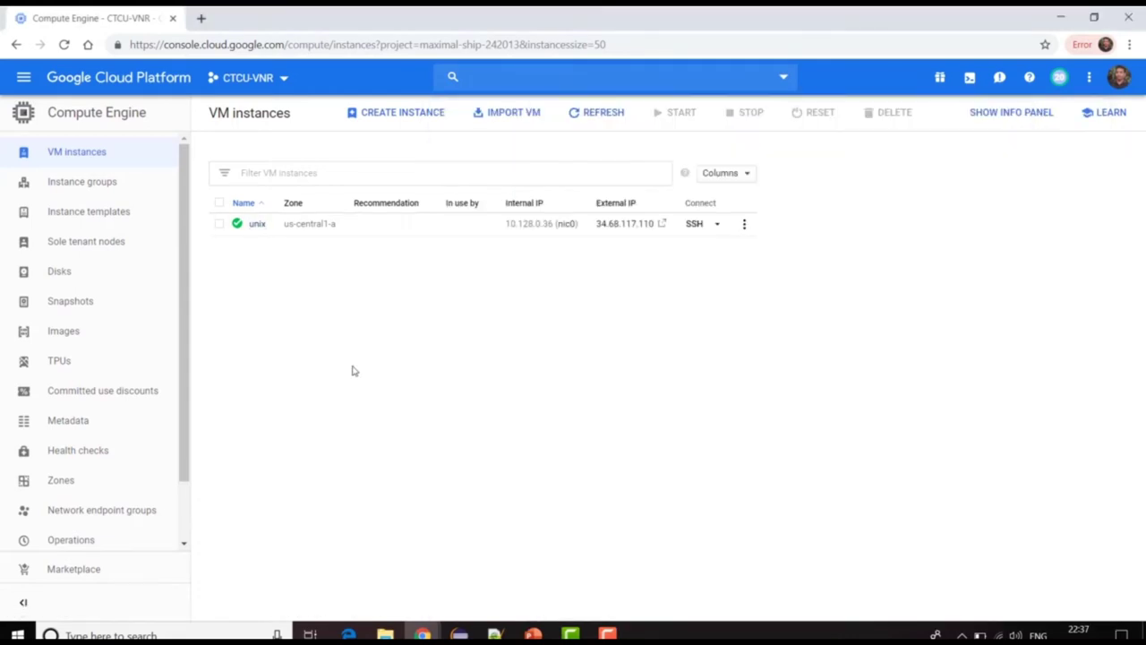
Step: Show the SSH connection options of the unix instance, and switch to the PowerPoint slide show
left_click(716, 224)
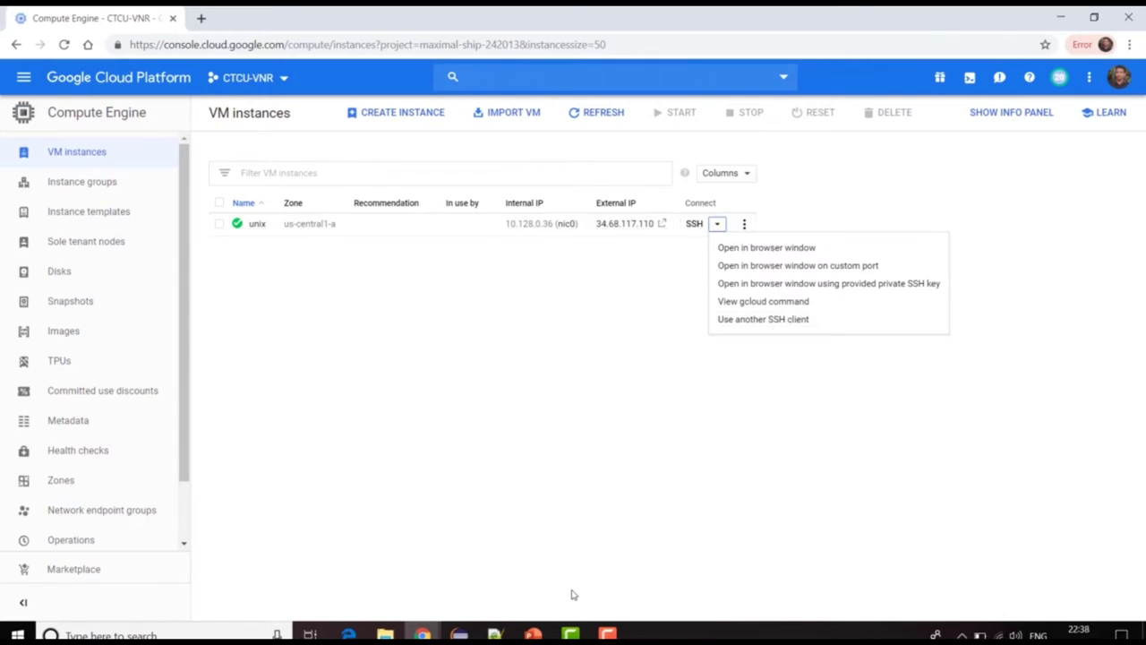
left_click(533, 634)
left_click(598, 605)
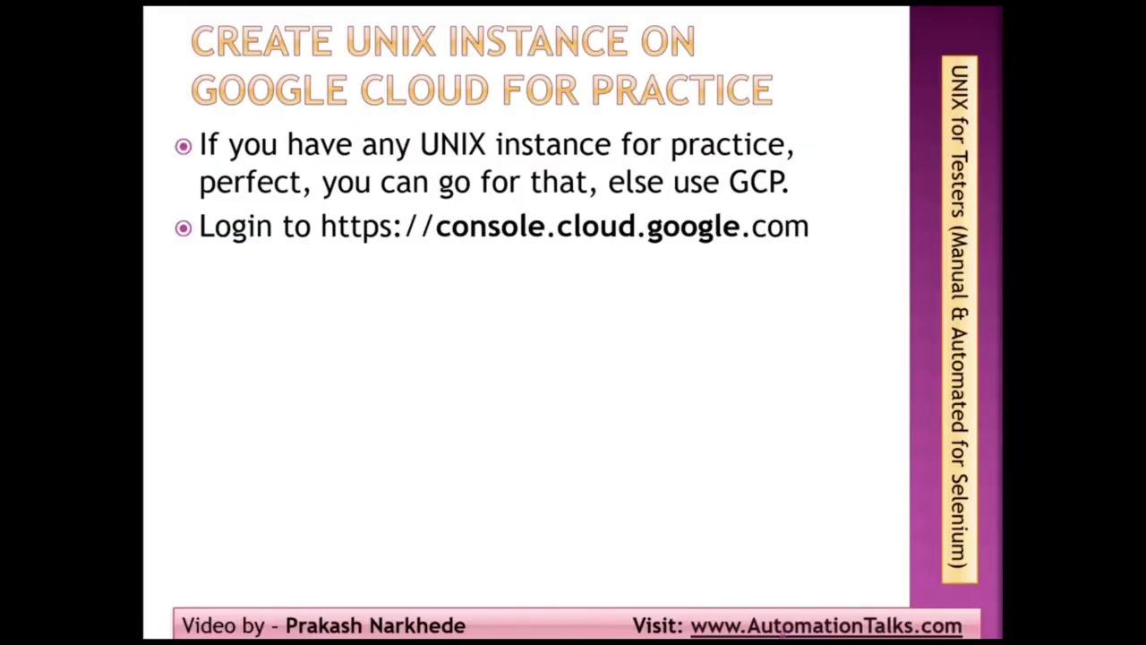
left_click(486, 327)
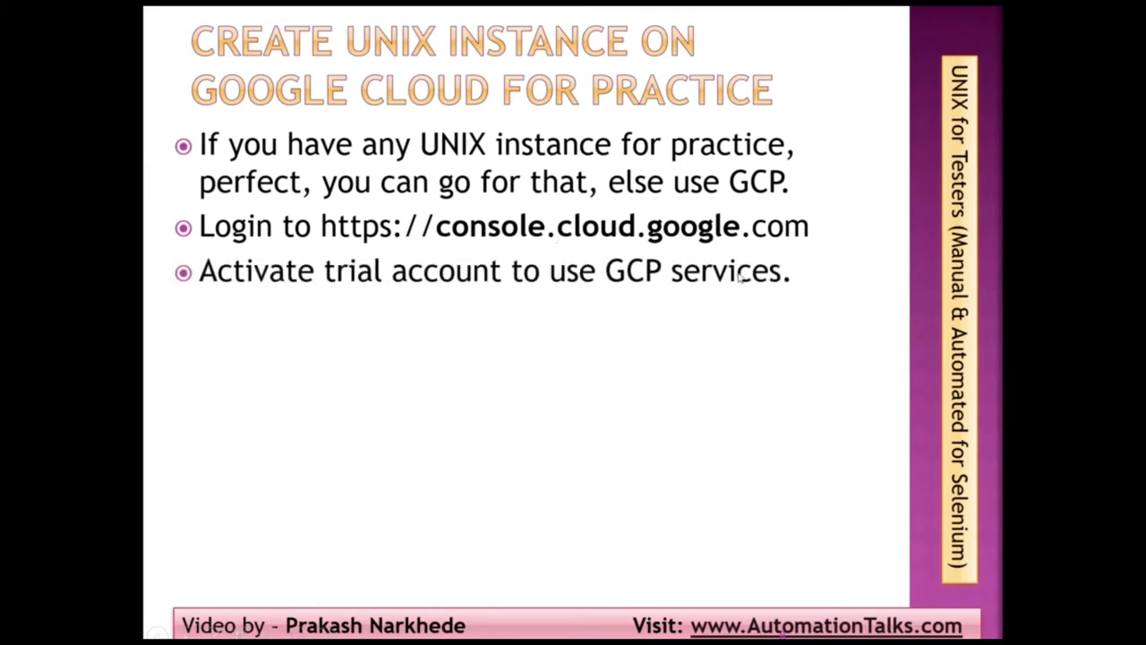
left_click(641, 336)
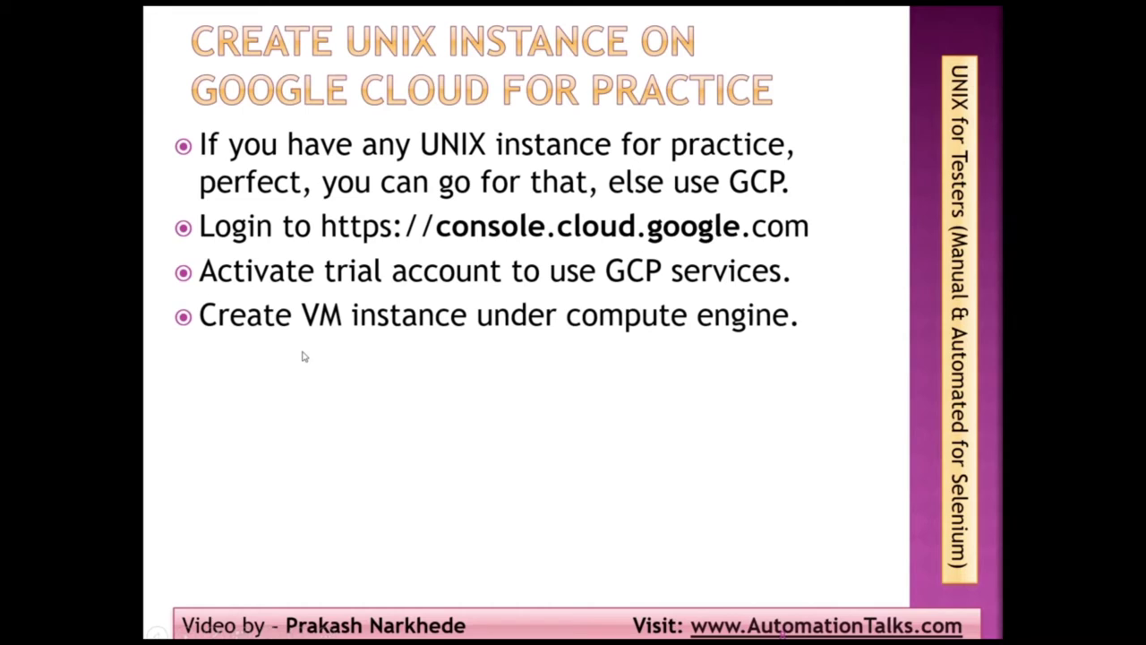
left_click(719, 379)
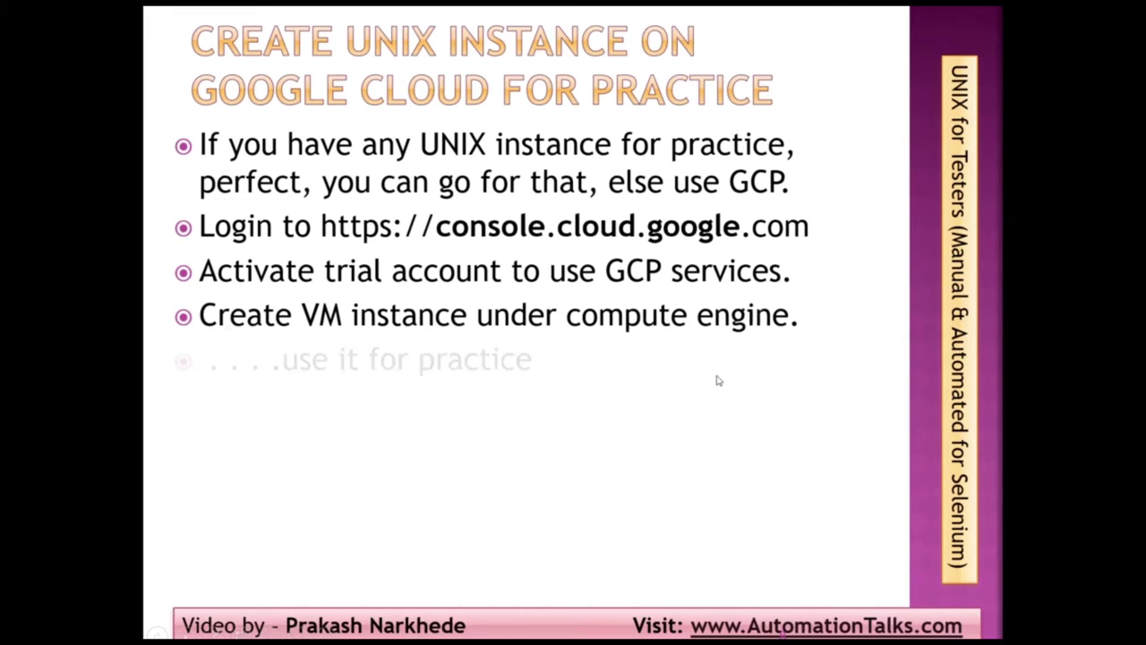
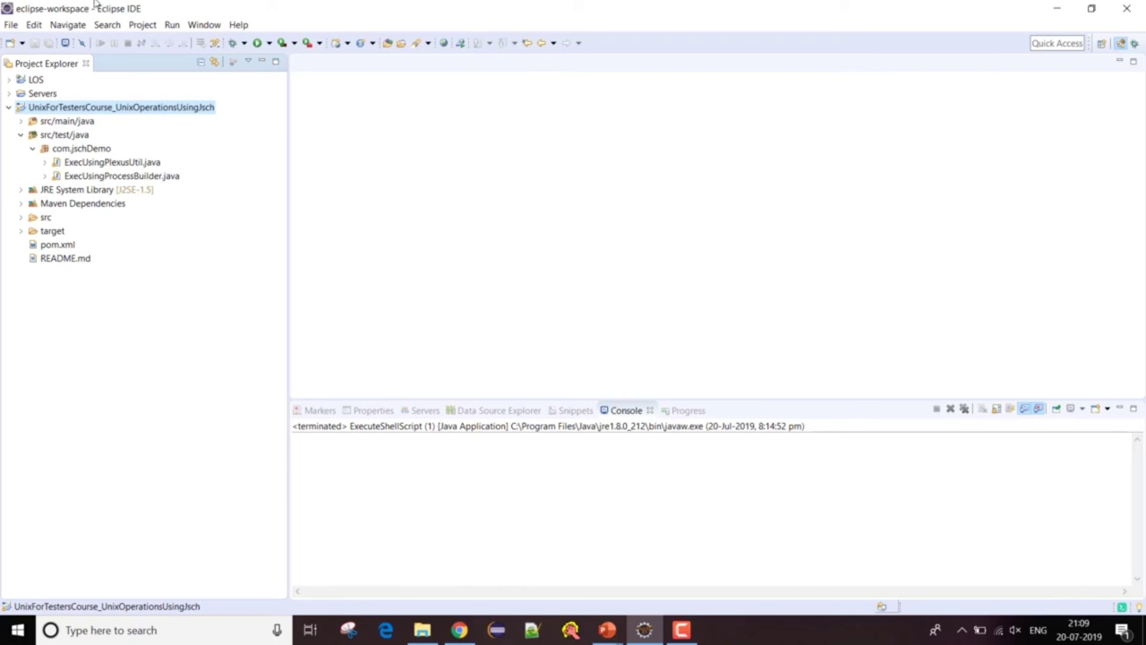
Step: Filter the new-item wizards by "maven" and start the Maven Project wizard
left_click(11, 24)
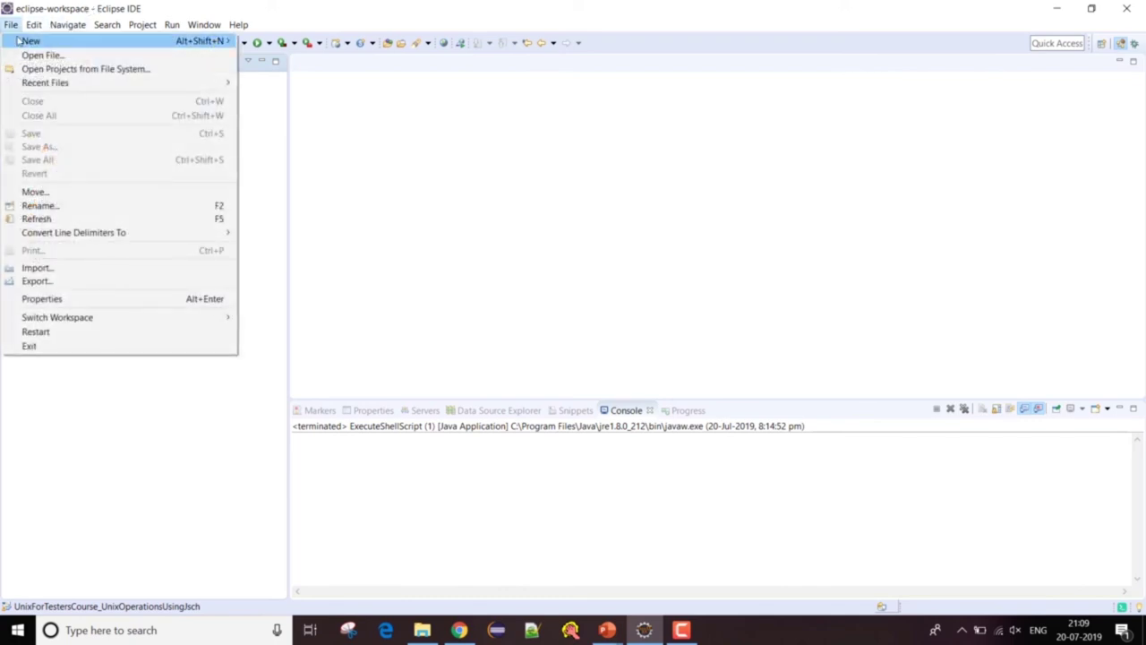
mouse_move(18, 41)
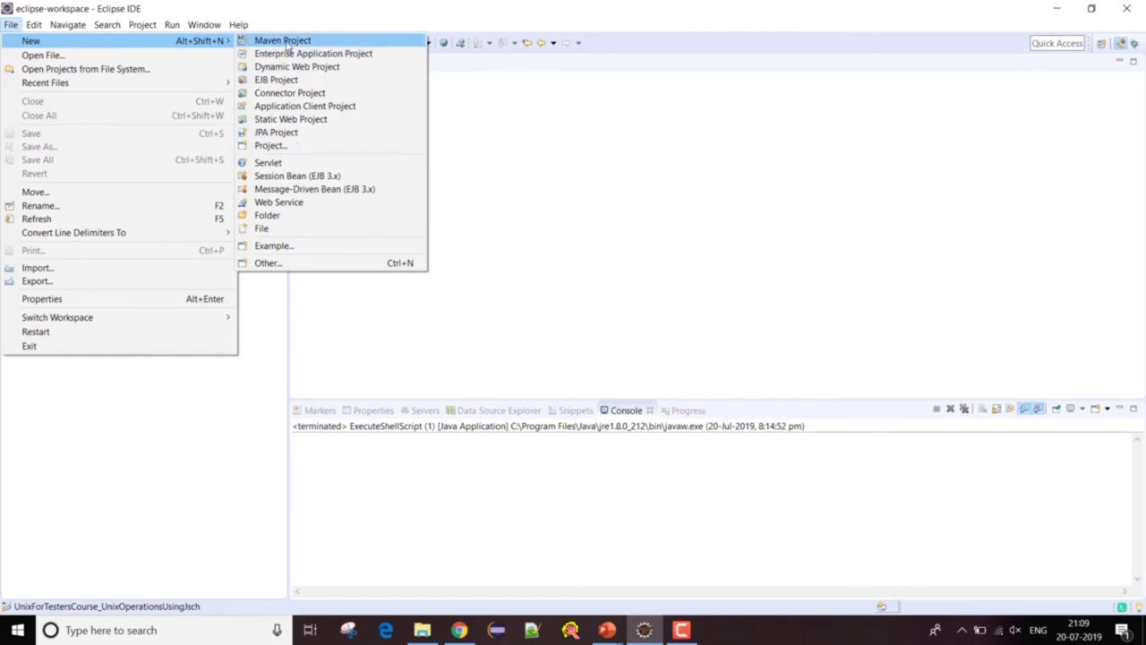
left_click(307, 261)
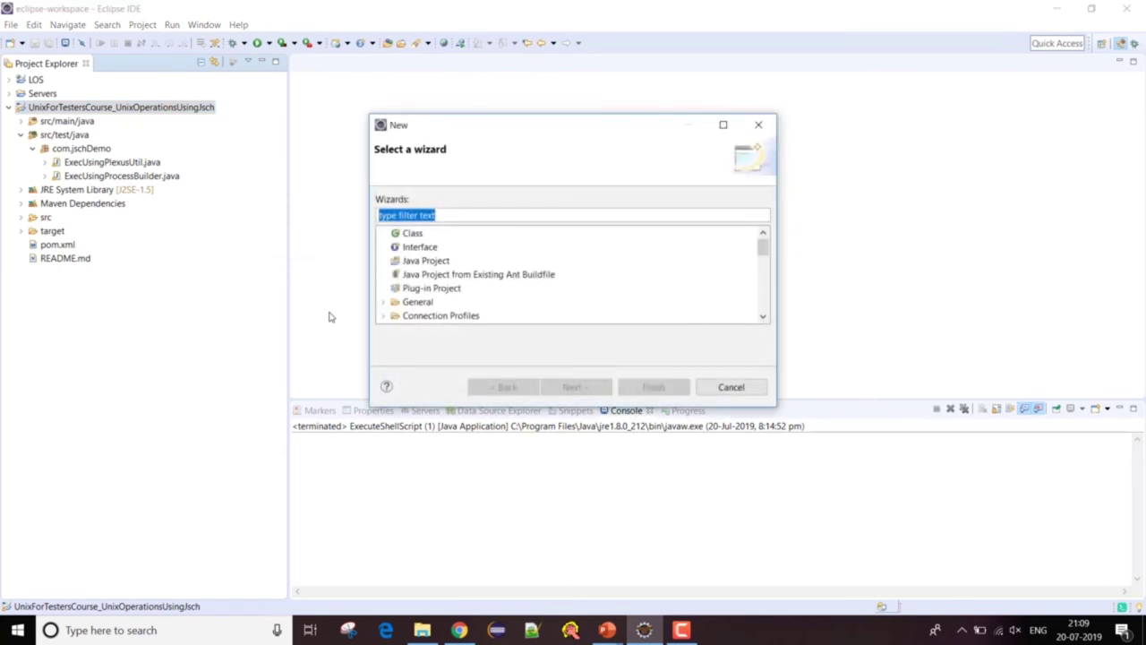
type("maven")
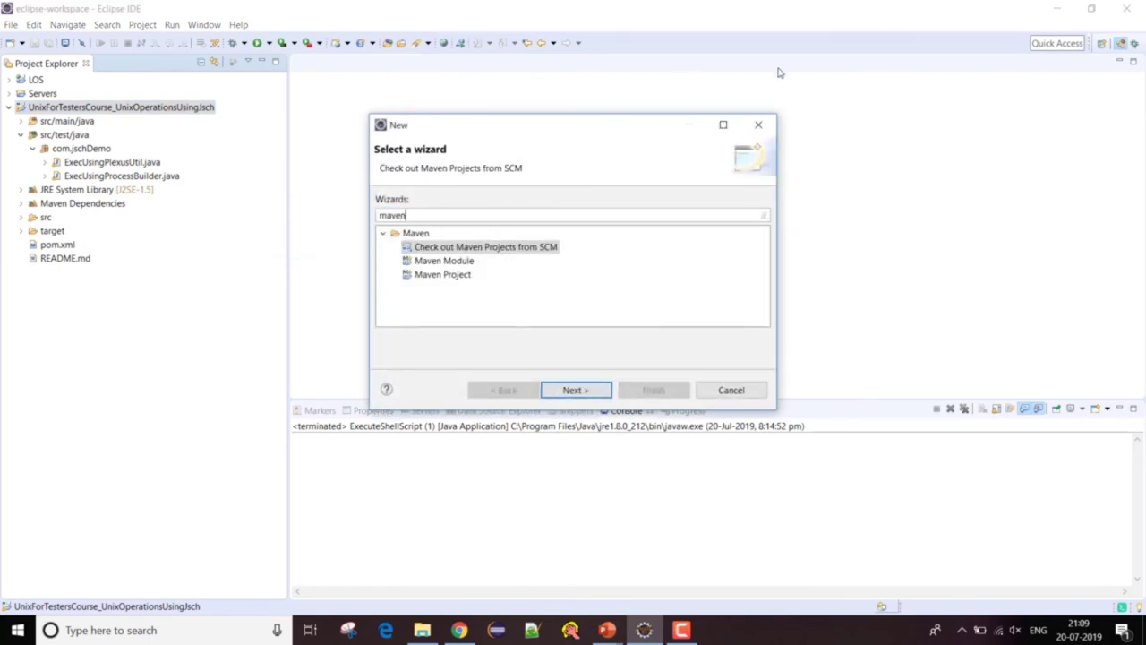
left_click(428, 274)
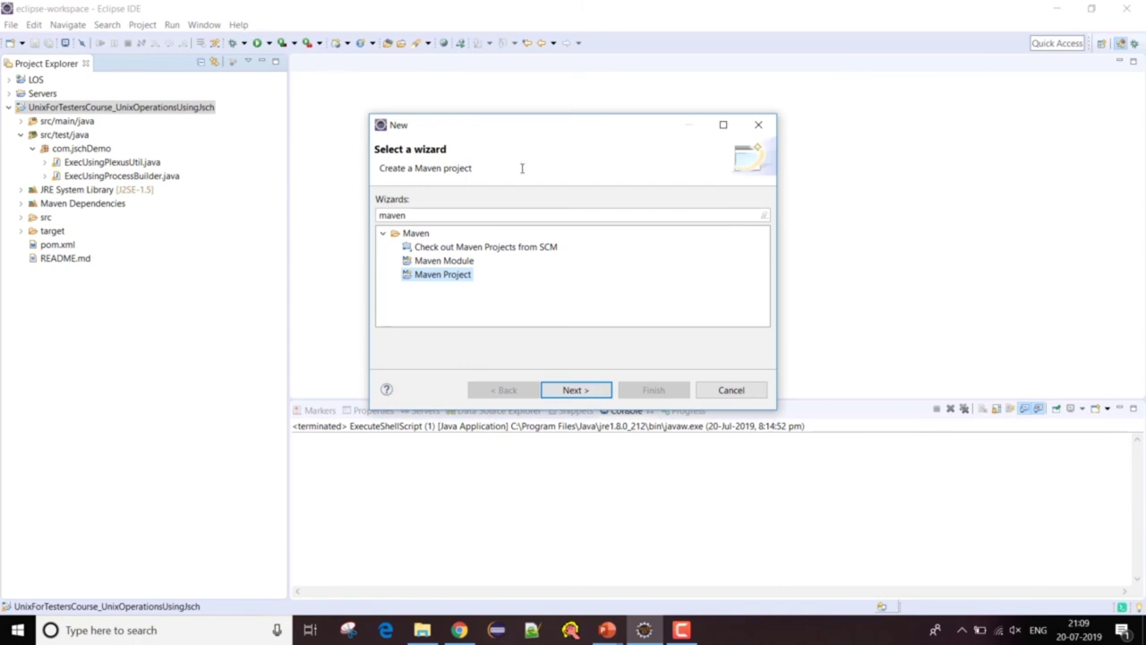
double_click(426, 281)
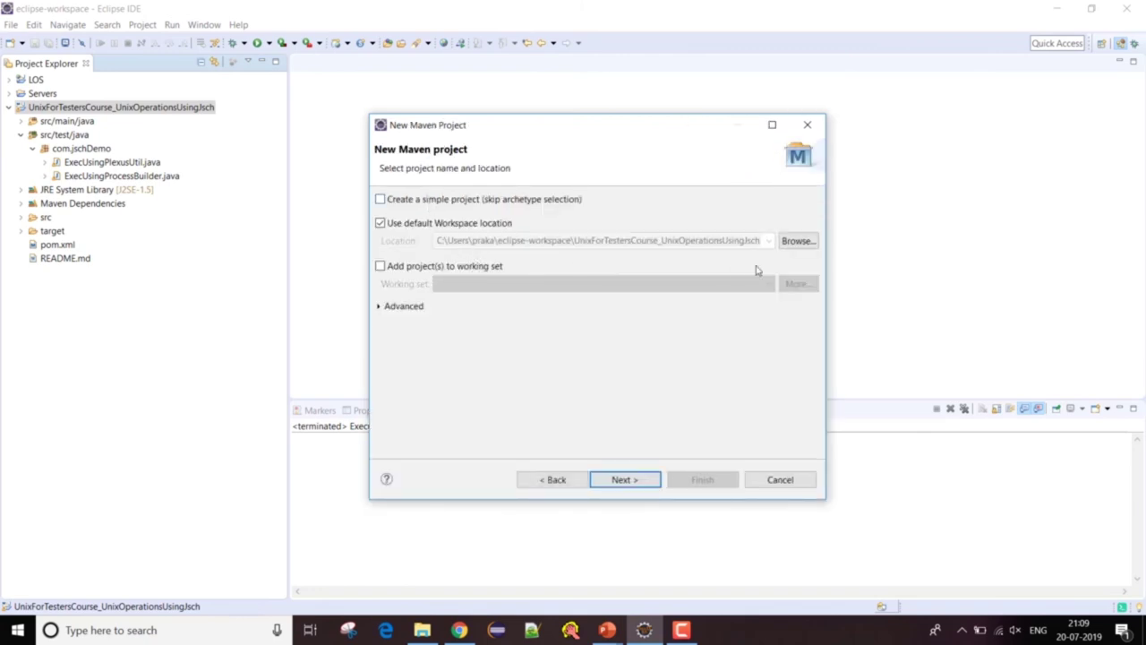
Step: Turn off the default workspace location and remove the project folder name from the path, leaving the eclipse-workspace folder
left_click(425, 225)
double_click(640, 240)
left_click(593, 240)
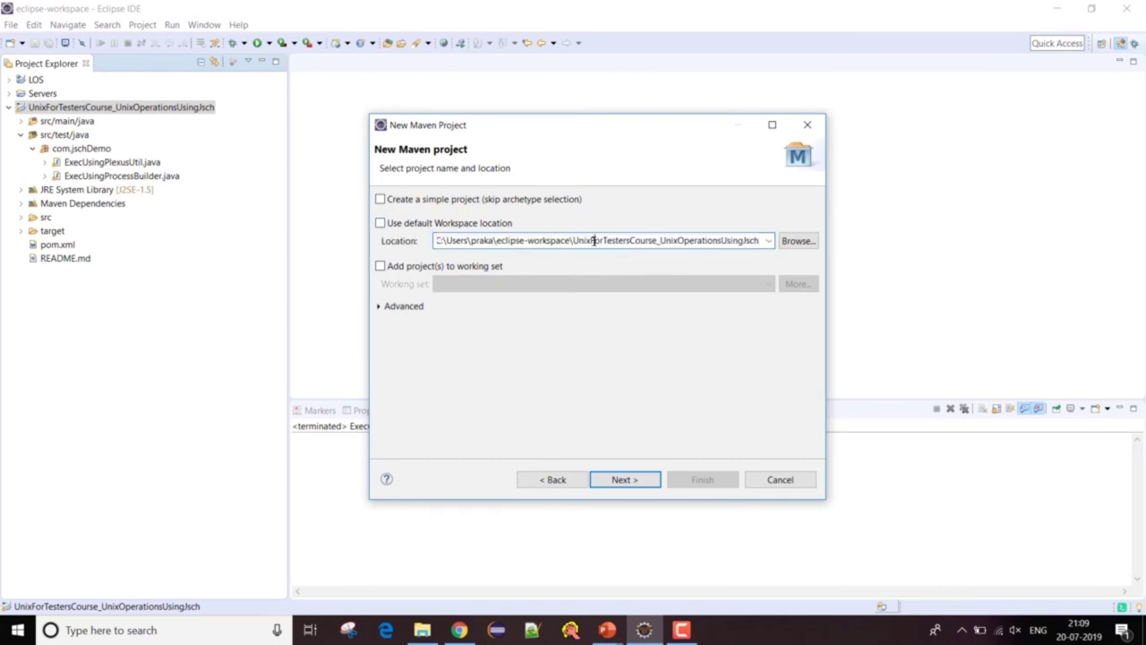
key("shift+End")
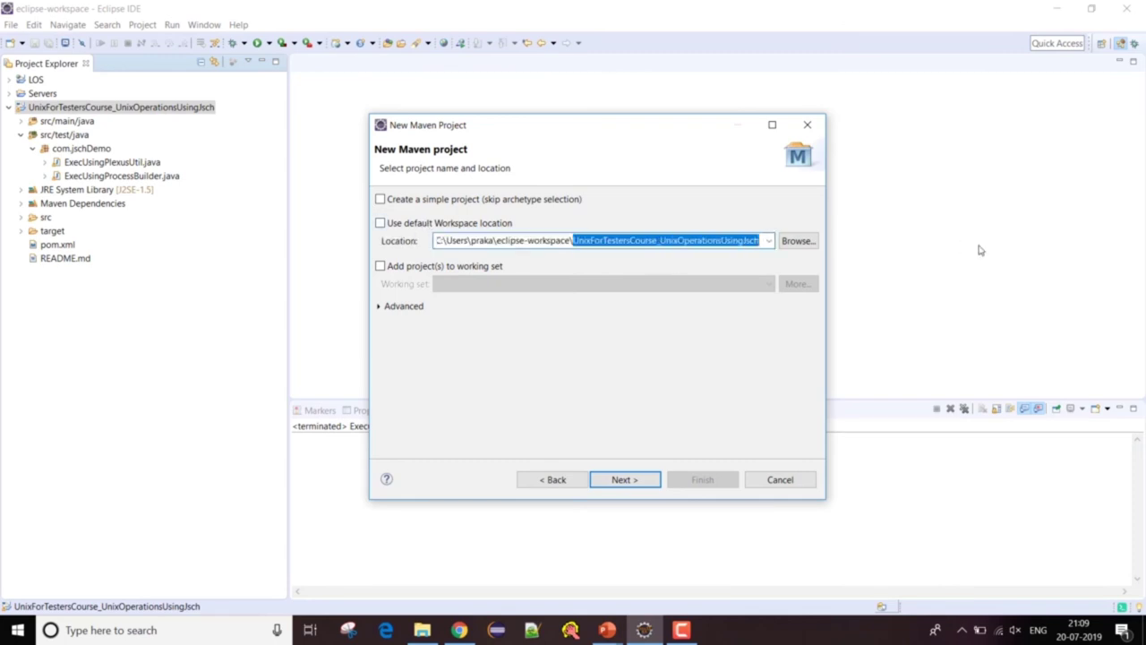
key("BackSpace")
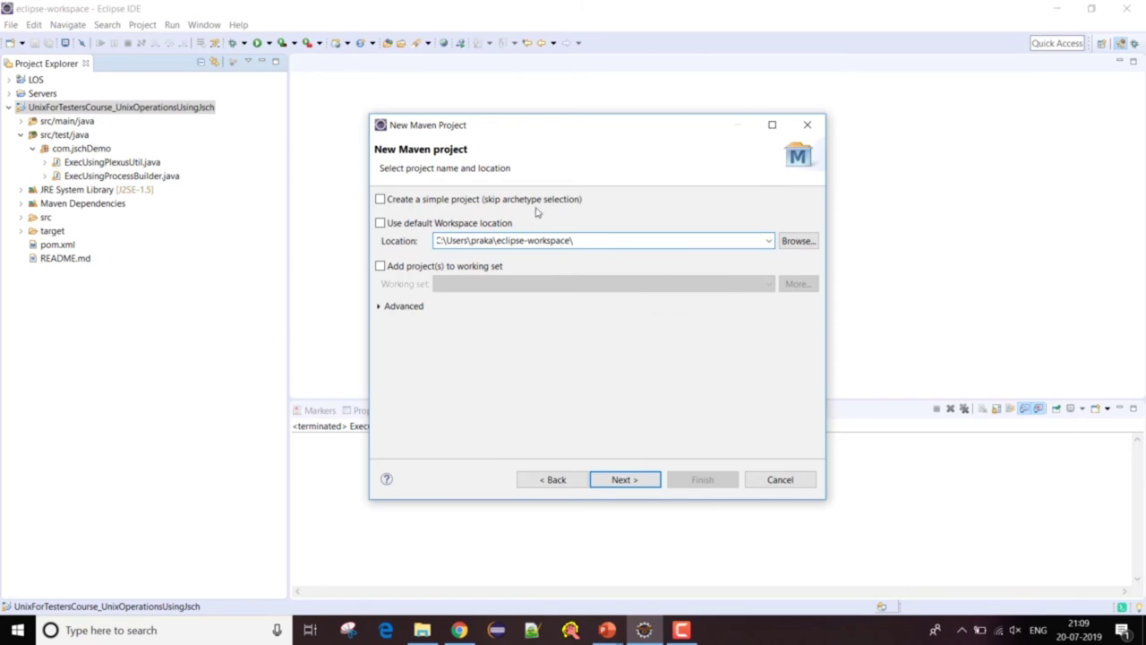
Step: Go through archetype selection for the new Maven project, accepting maven-archetype-quickstart version 1.1
left_click(484, 201)
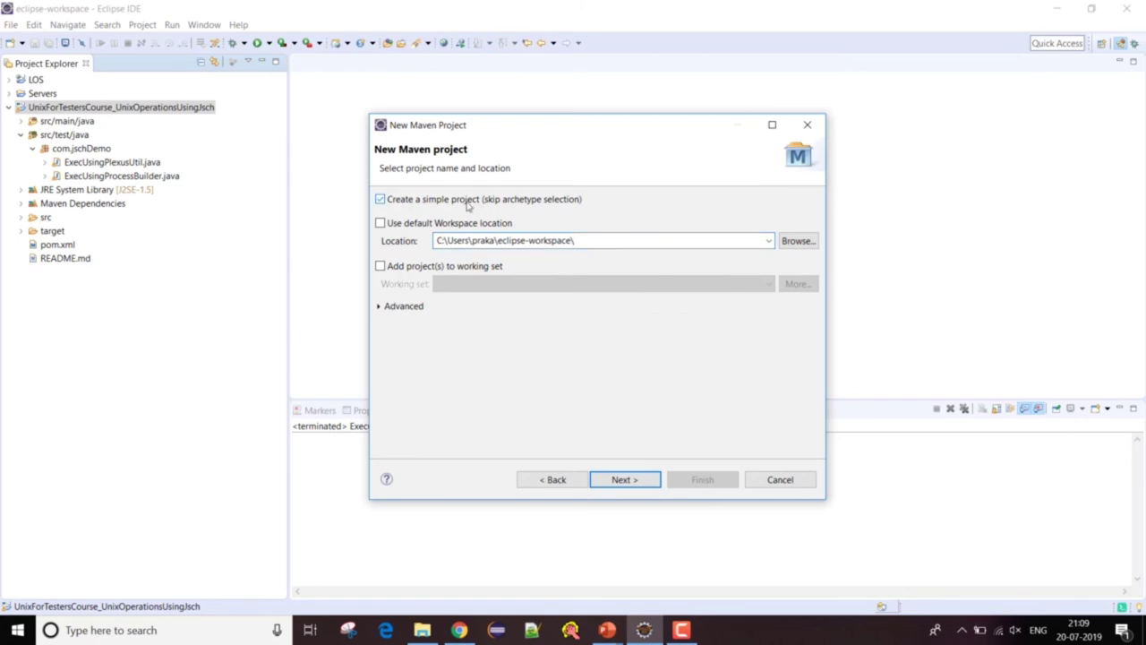
left_click(616, 481)
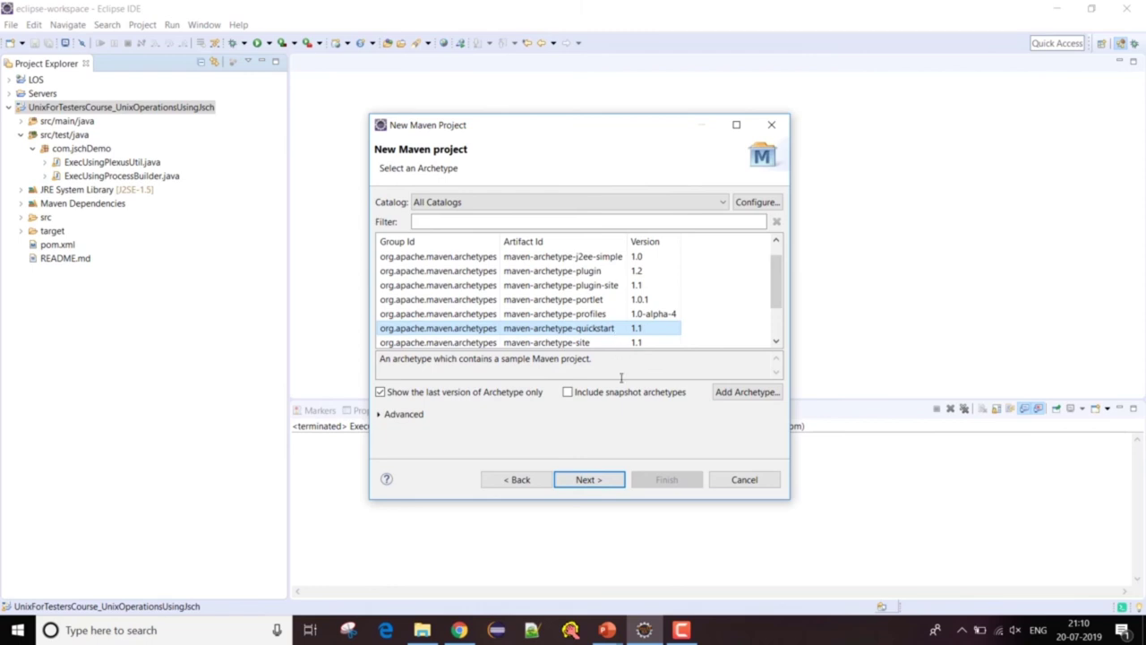
left_click(599, 479)
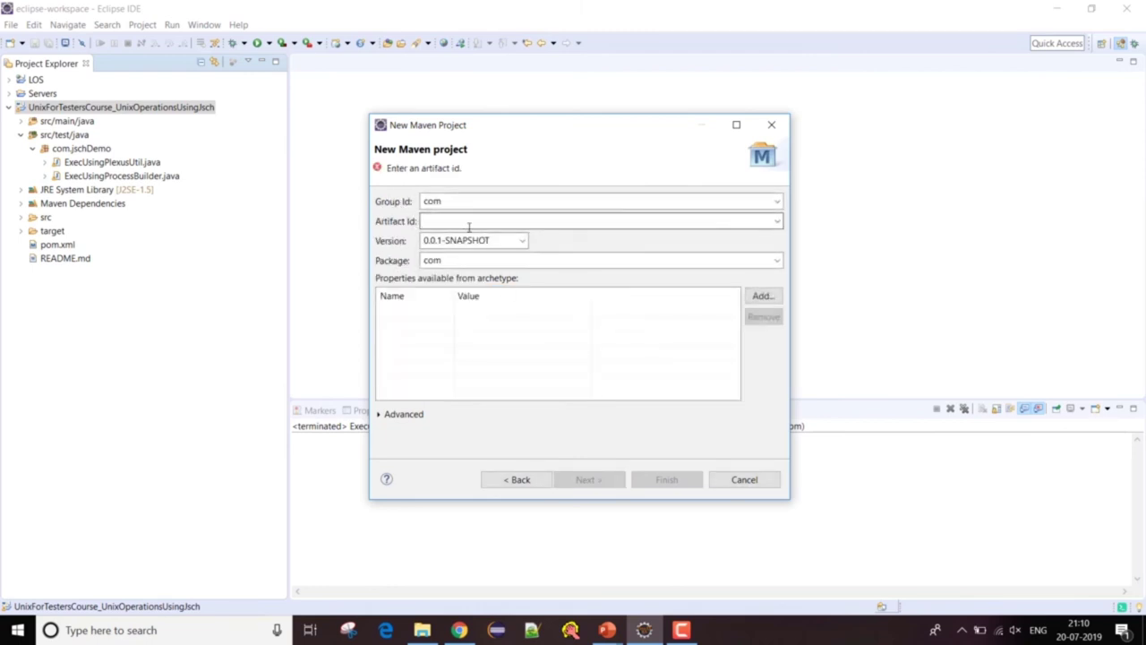
Step: Keep the group ID com and set the new Maven project's artifact ID to jschDemo.demo
double_click(427, 204)
left_click(449, 223)
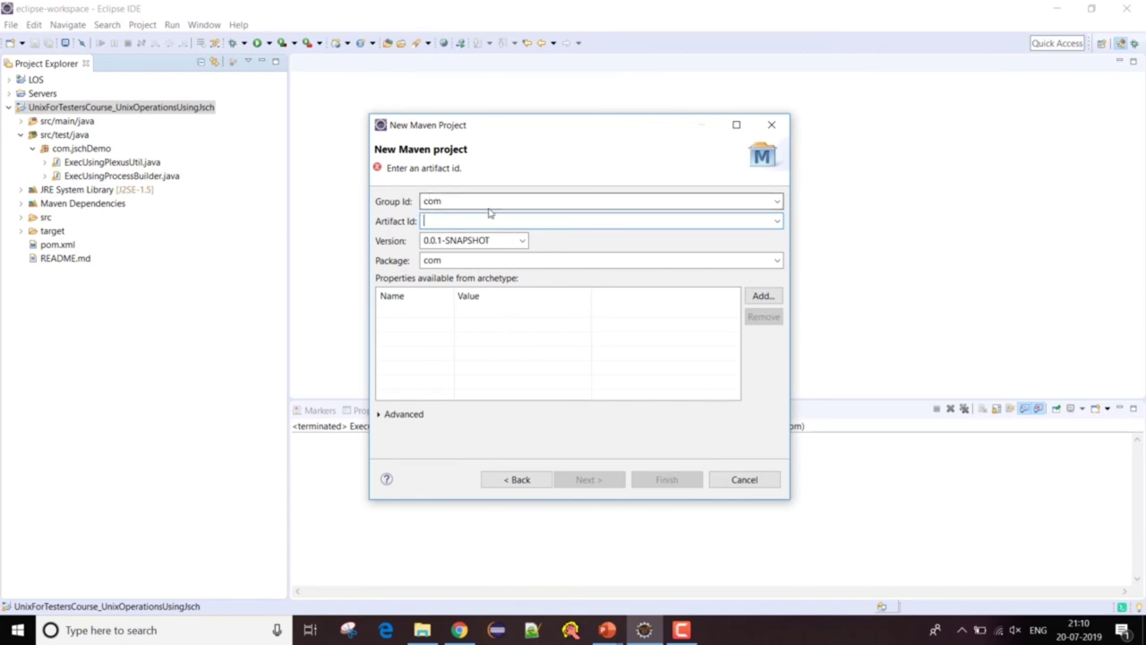
double_click(446, 204)
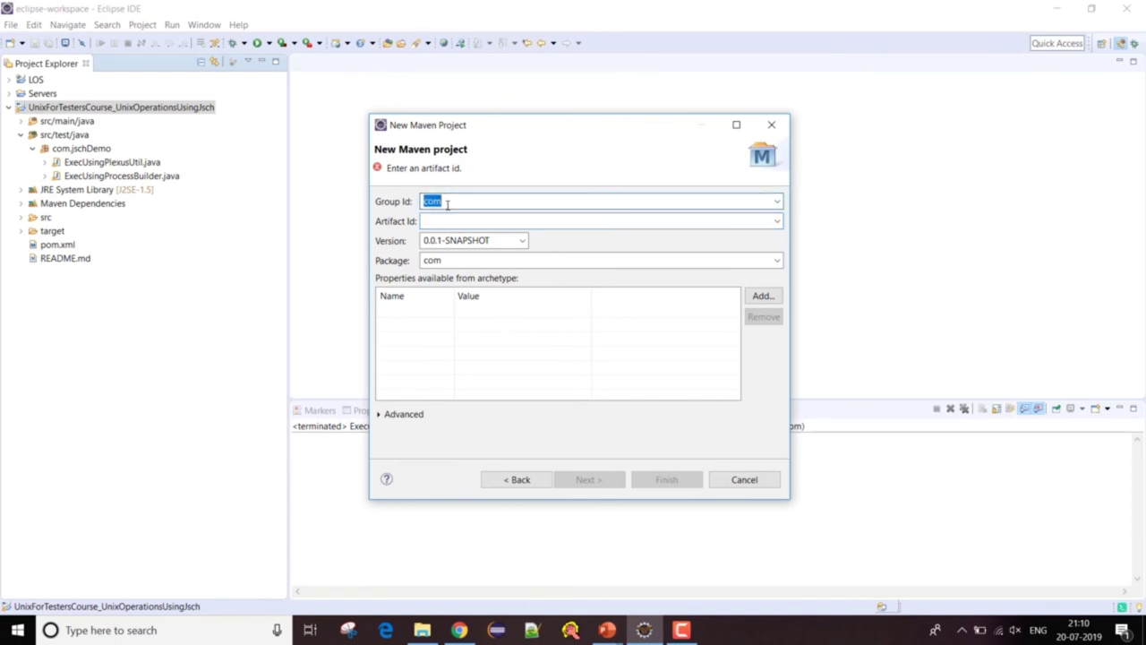
left_click(448, 203)
left_click(453, 222)
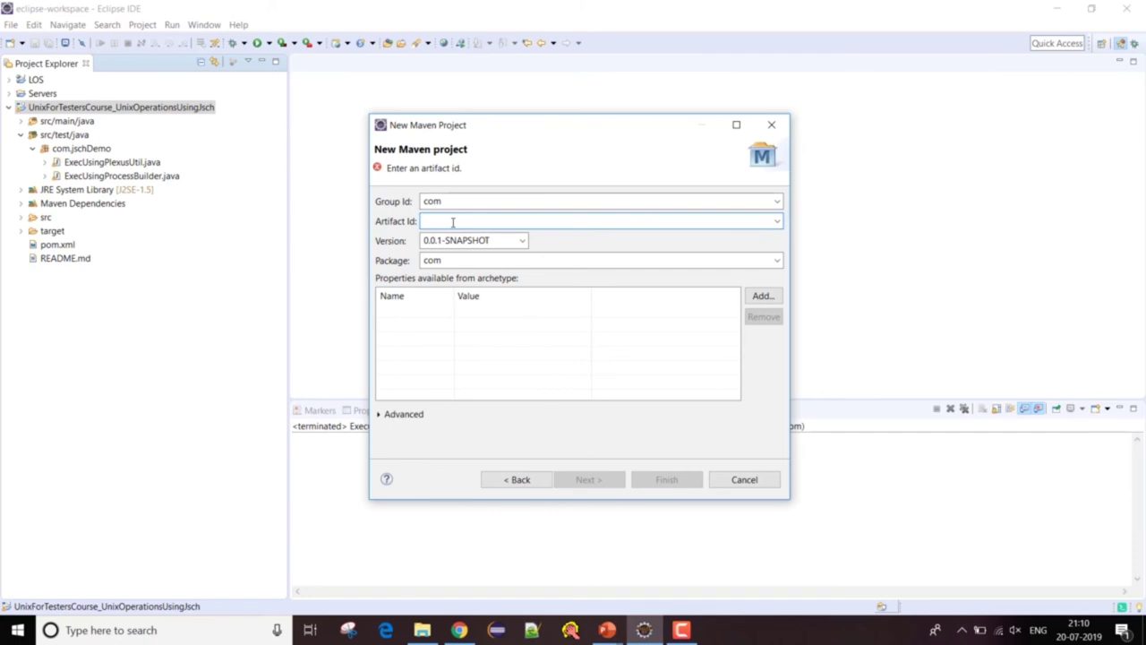
type("jschDemo")
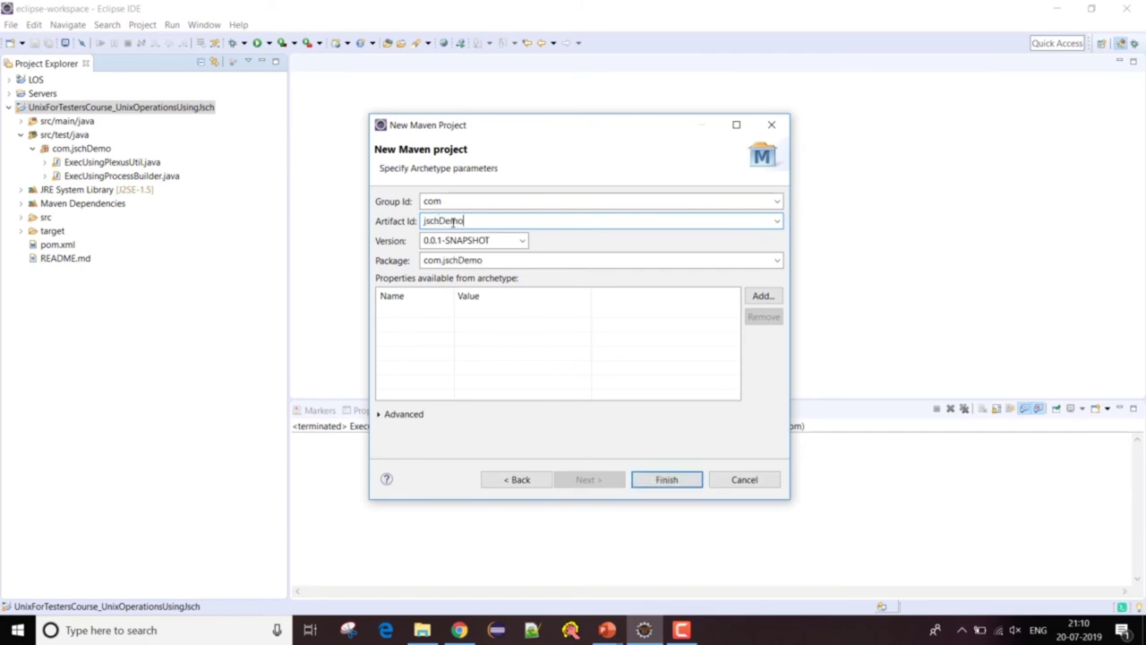
type(".")
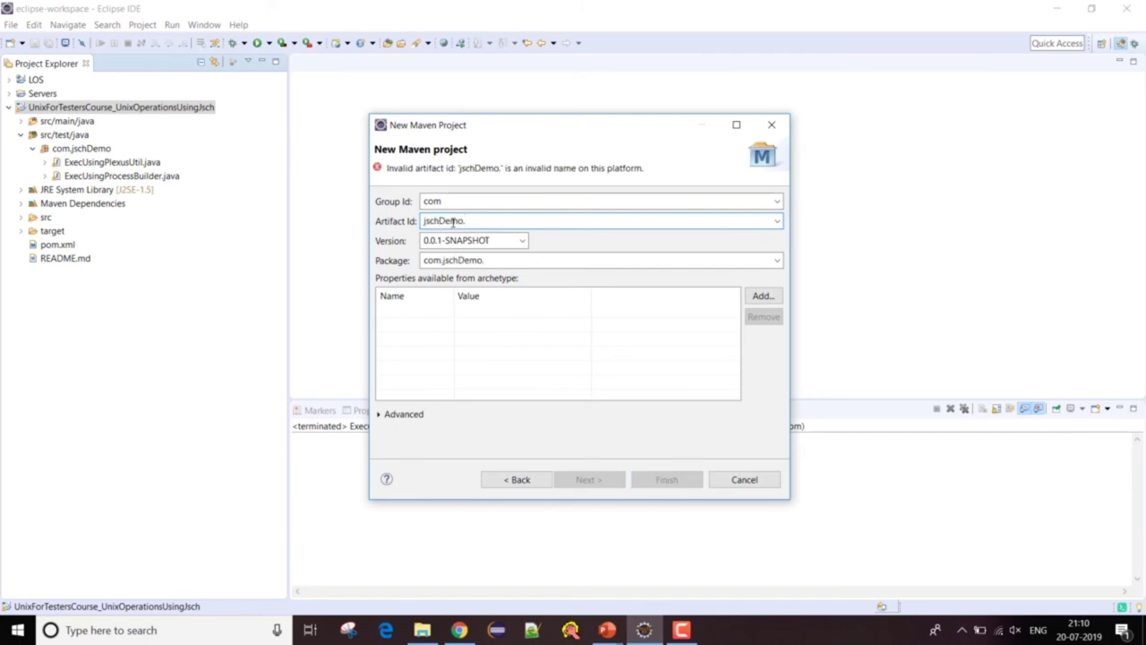
type("demo")
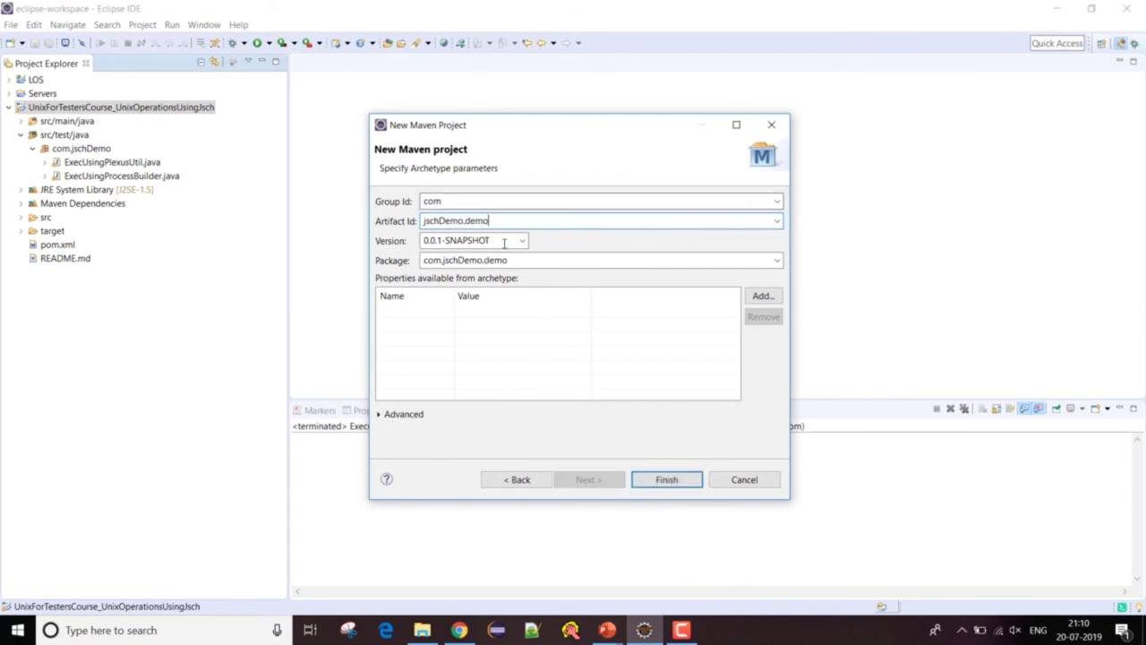
Step: Try V1 as the version, put back 0.0.1-SNAPSHOT, and cancel the Maven project wizard
double_click(504, 242)
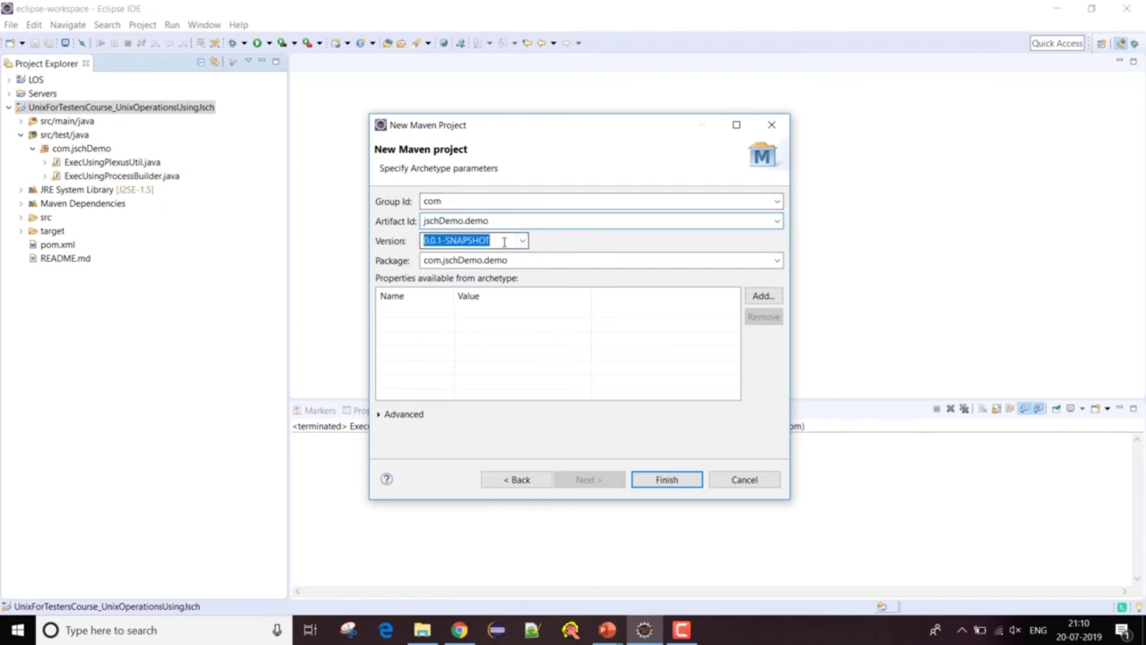
type("V1")
key("BackSpace")
key("BackSpace")
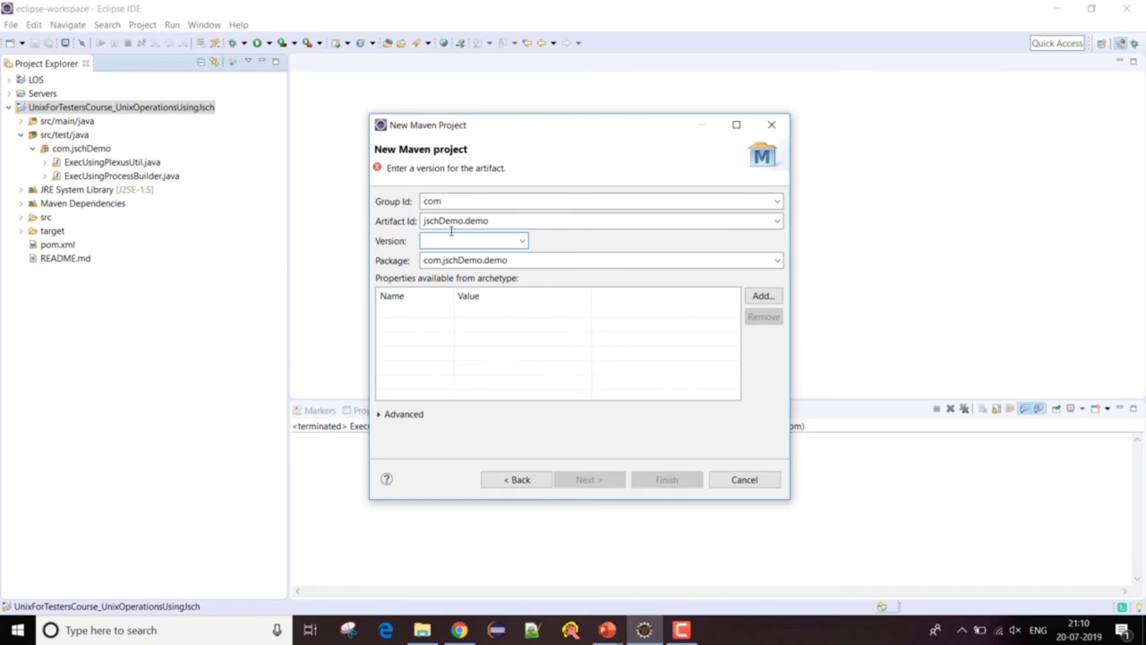
left_click(522, 242)
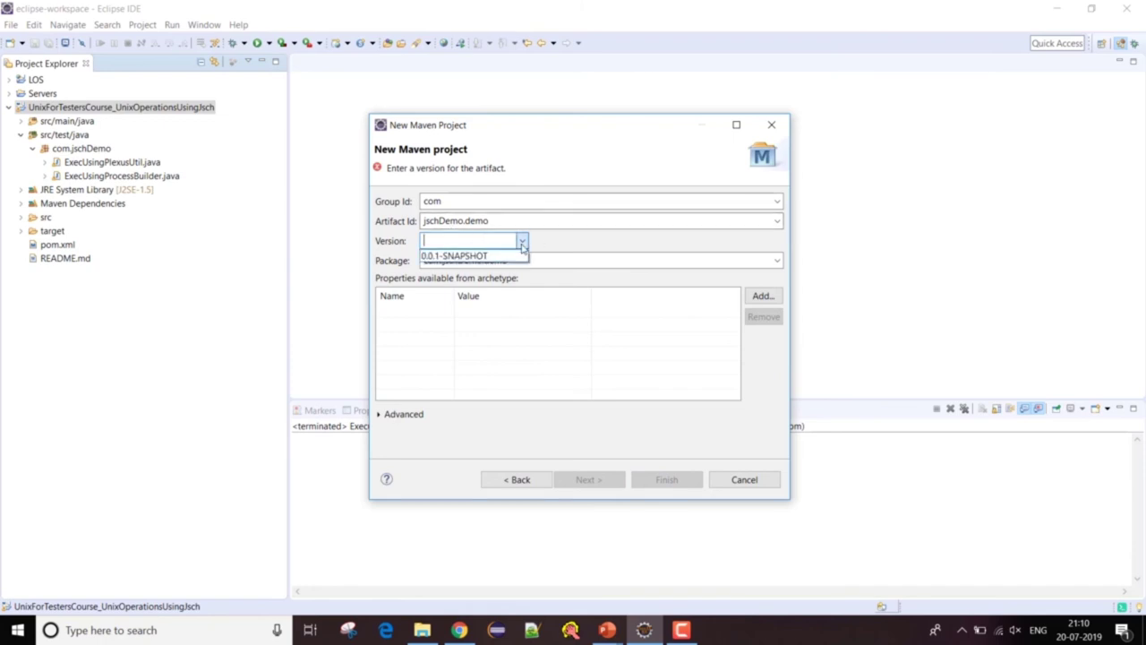
left_click(510, 256)
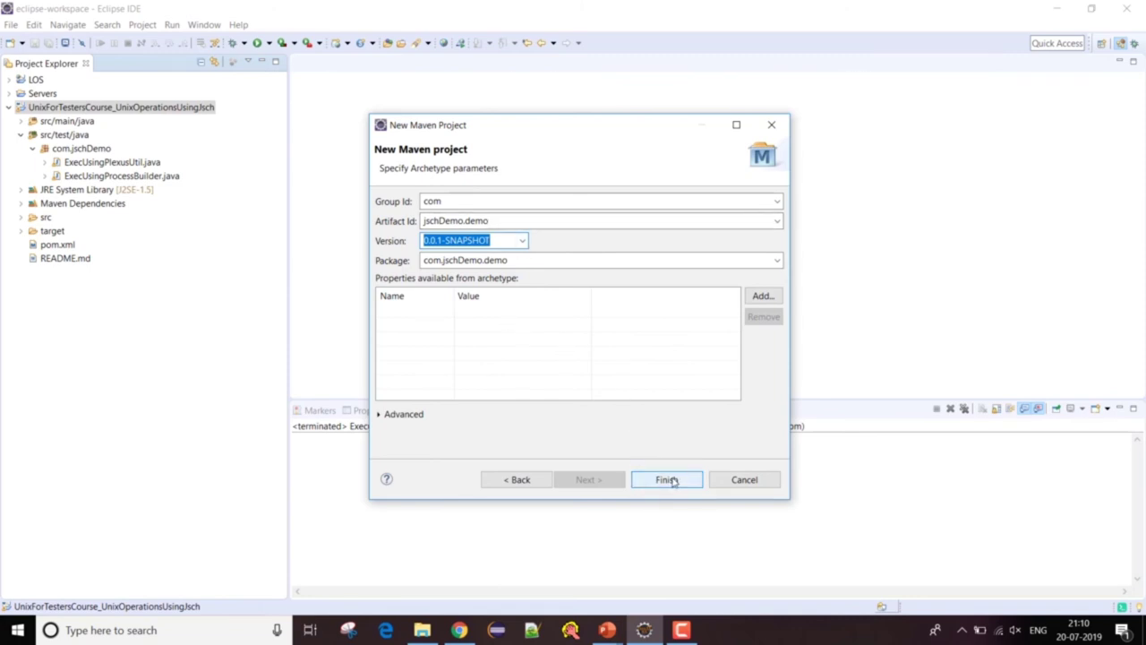
left_click(756, 481)
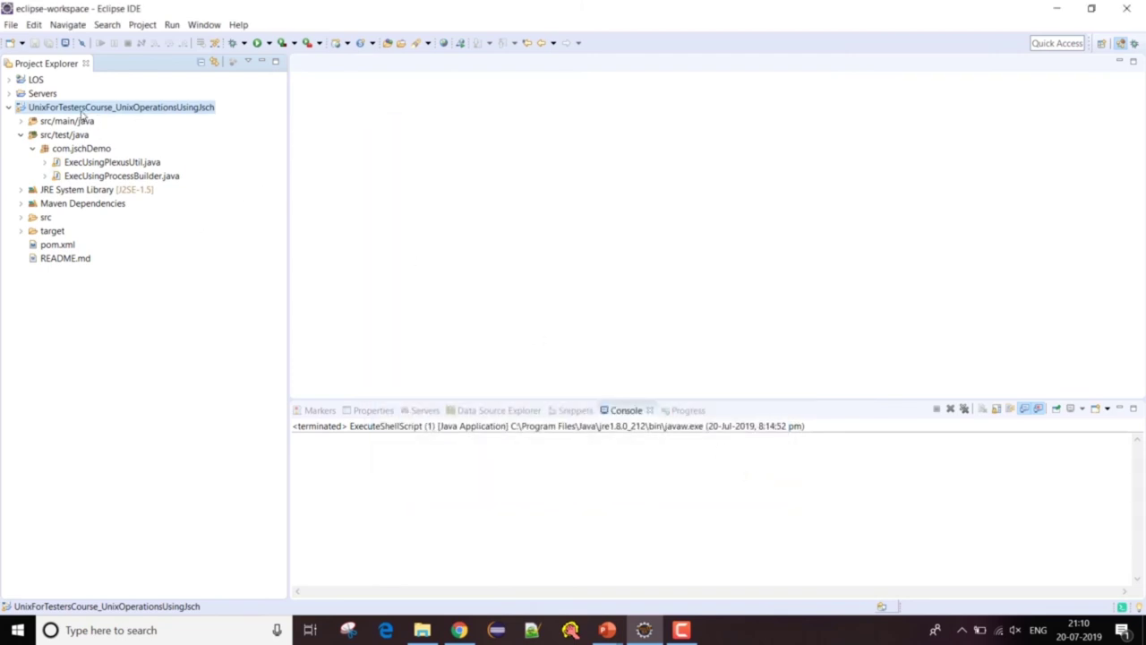
Step: Open pom.xml of the UnixForTestersCourse_UnixOperationsUsingJsch project to view its dependencies, and switch to the PowerPoint slide show
left_click(52, 244)
double_click(49, 245)
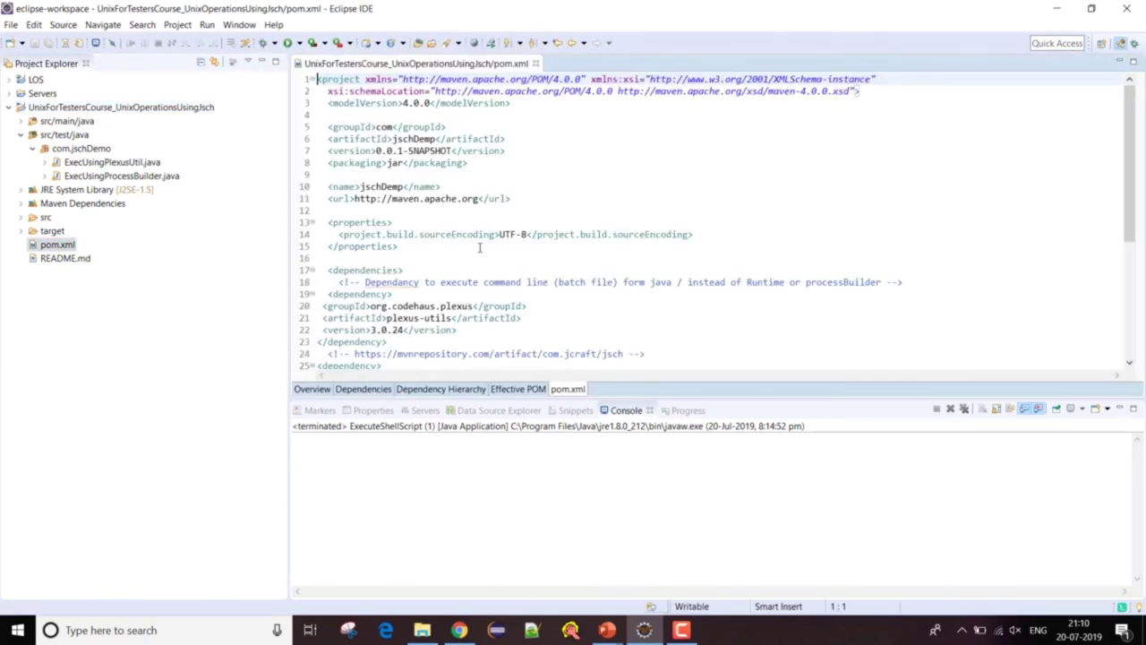
key("alt+Tab")
key("alt+Tab")
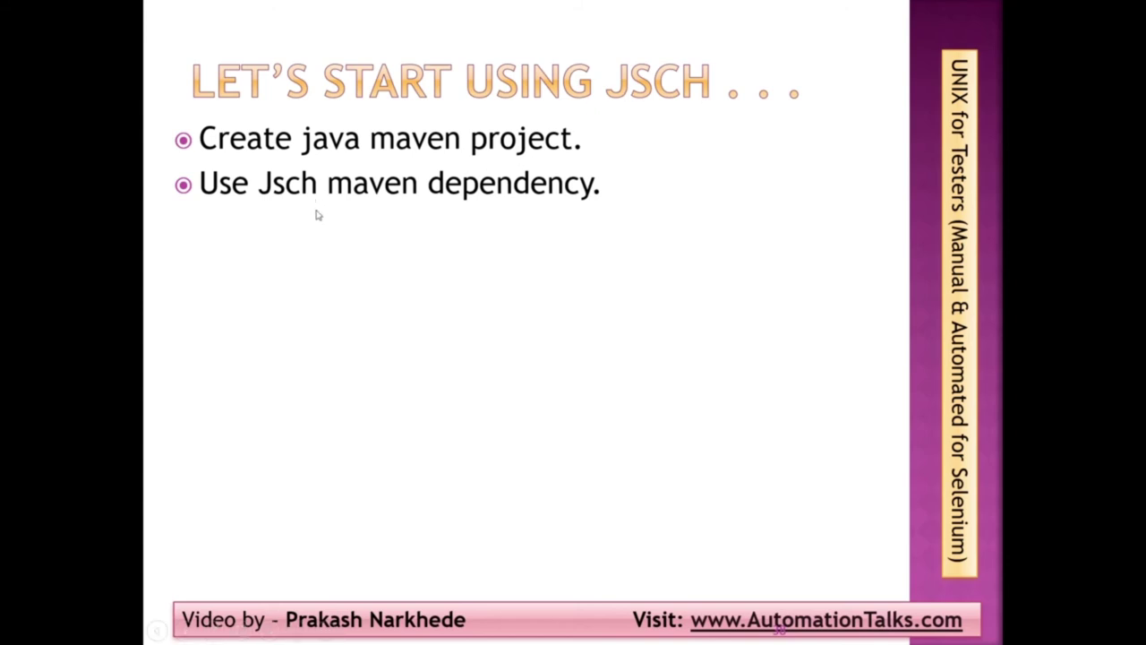
Step: Switch to Chrome, search Google for "jsch maven dependency", and open the com.jcraft jsch page on Maven Repository
key("alt+Tab")
key("alt+Tab")
key("alt+Tab")
key("alt+Tab")
key("alt+Tab")
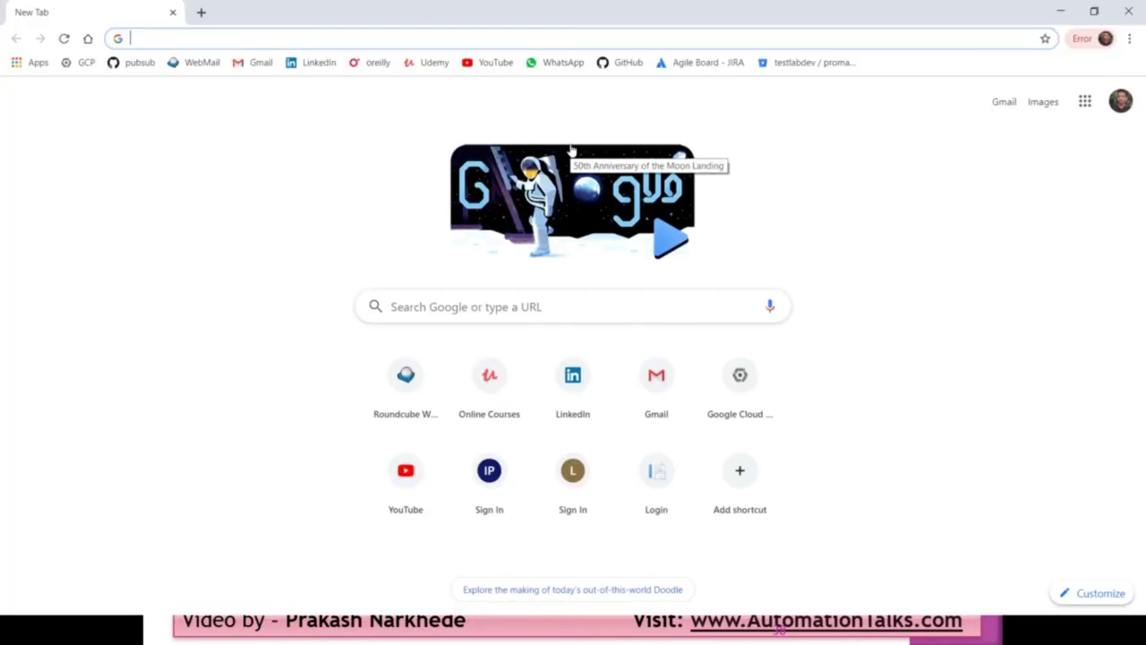
type("jch")
key("BackSpace")
key("BackSpace")
type("sch maven dependency")
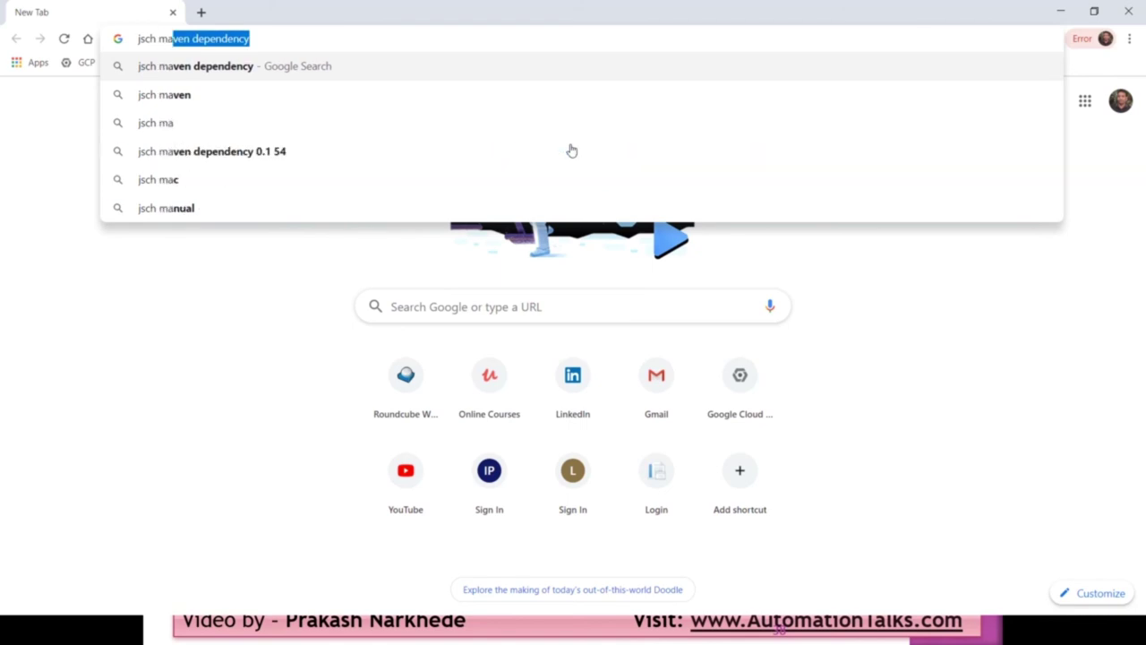
key("Return")
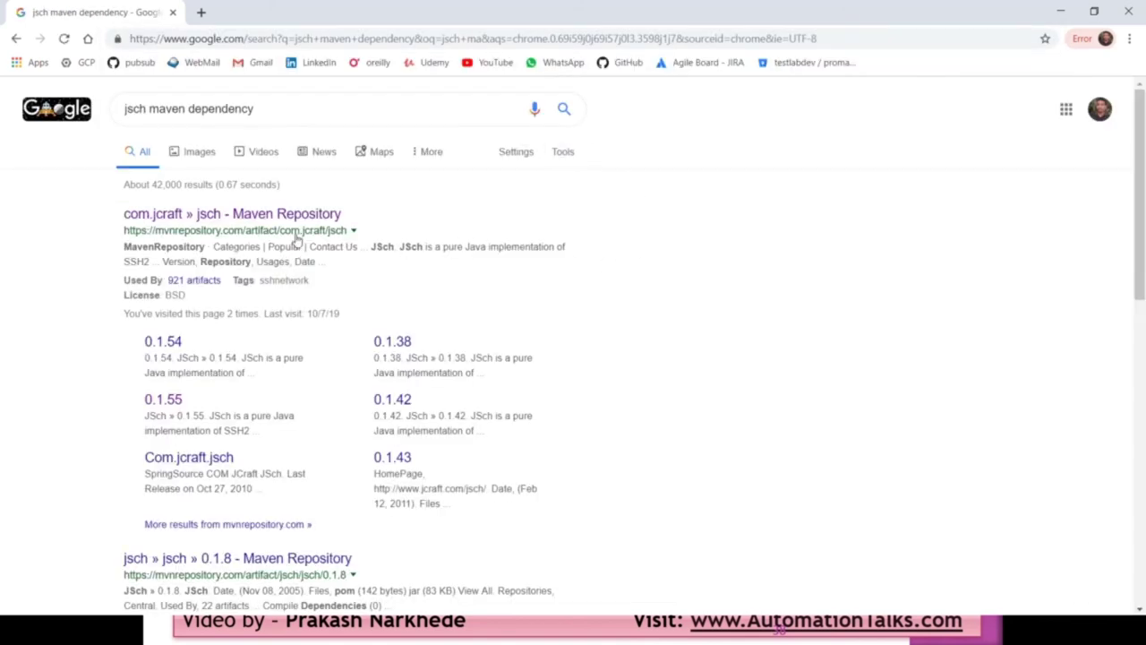
left_click(207, 229)
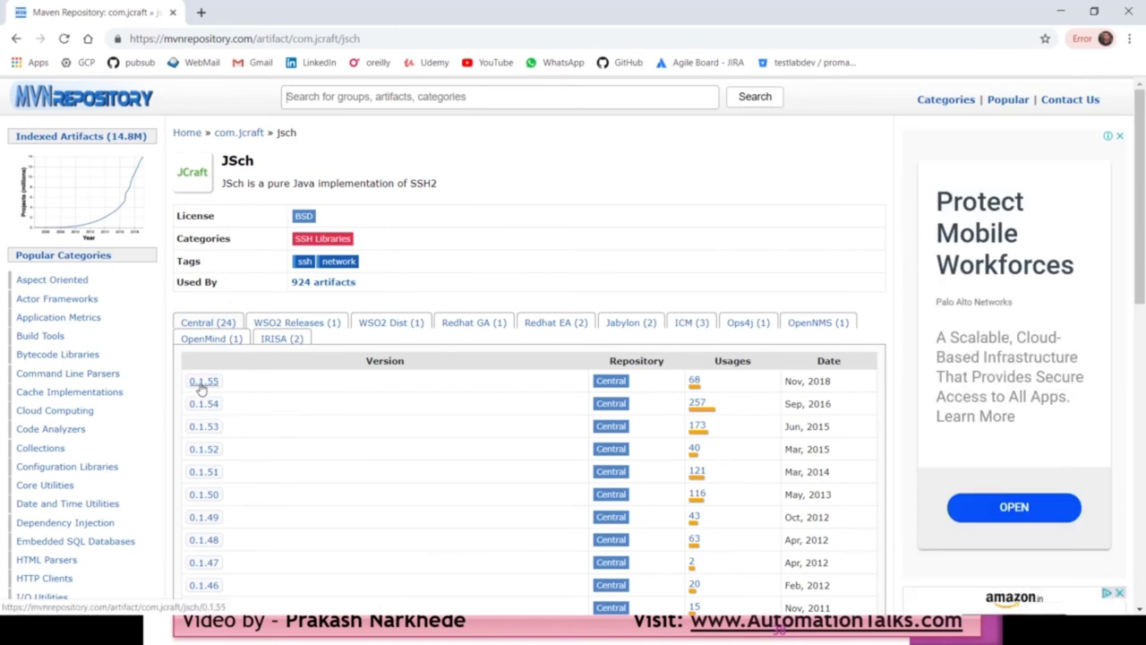
Step: Switch to Eclipse and locate the version entry of the com.jcraft jsch dependency in pom.xml
key("alt+Tab")
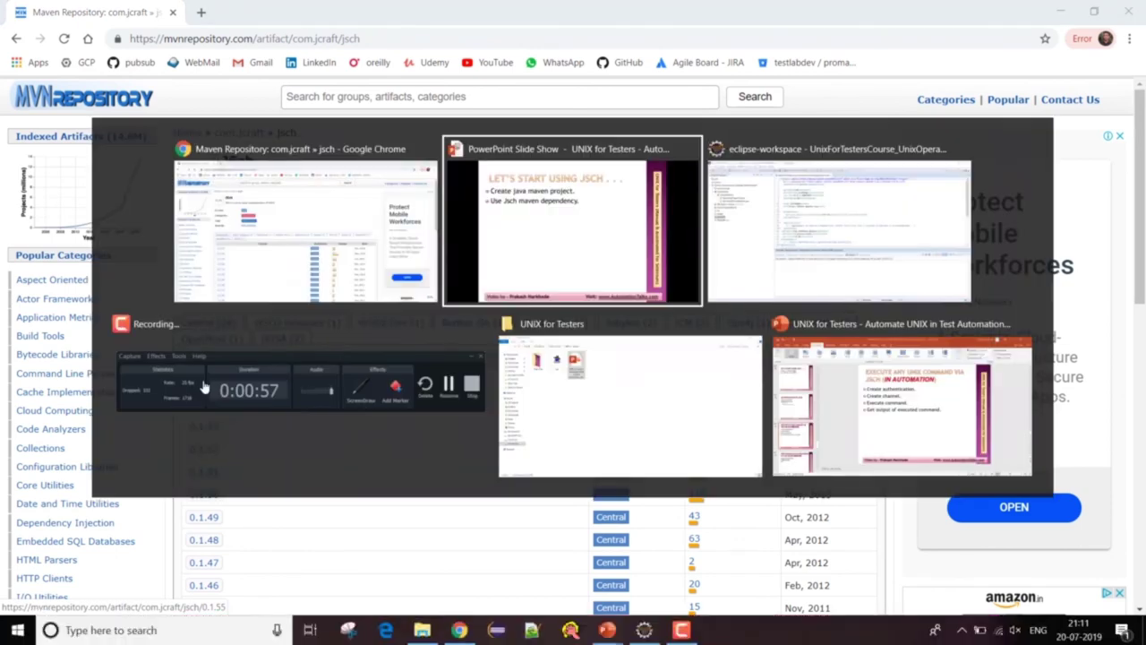
key("alt+Tab")
scroll(385, 295, "down", 6)
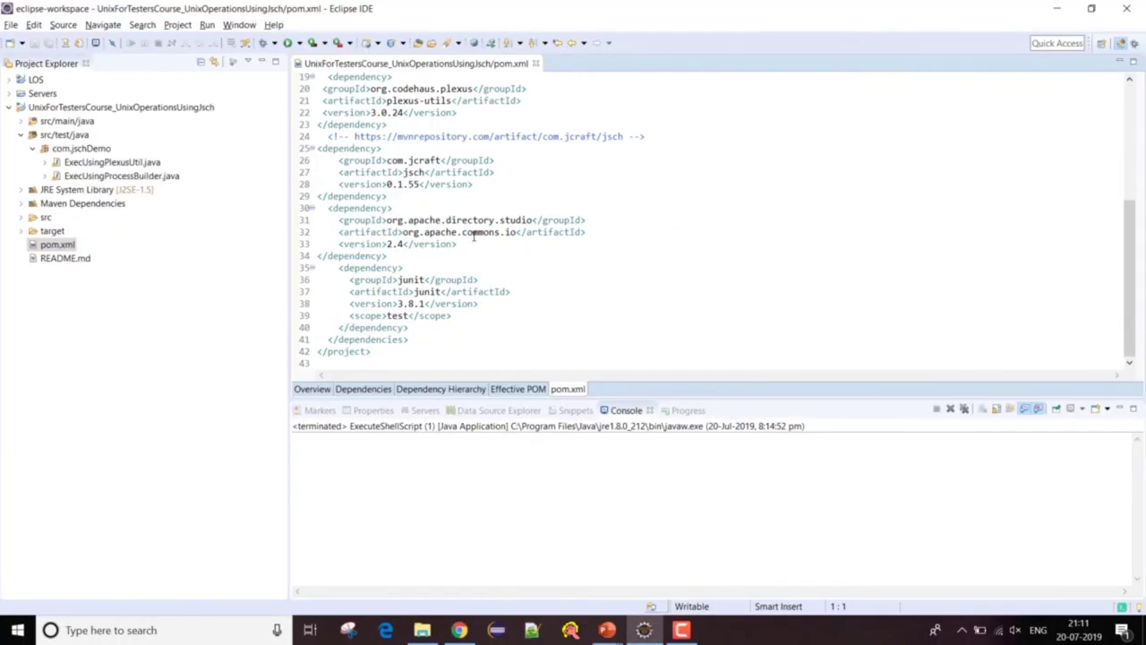
left_click(400, 183)
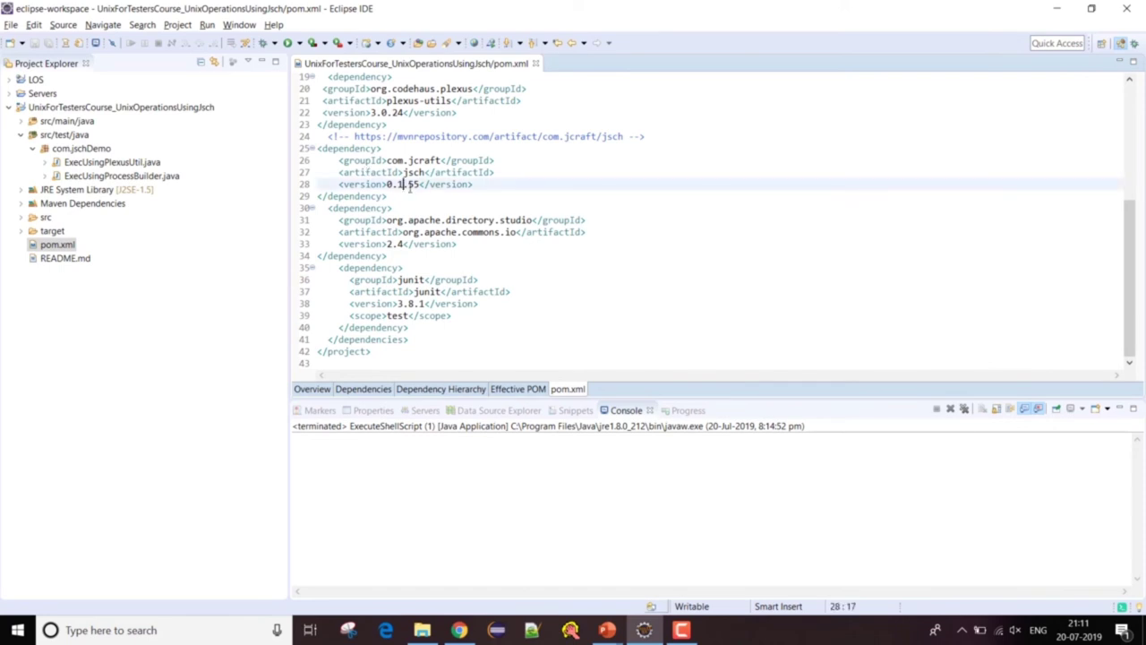
Step: Switch to Chrome, open the JSch 0.1.55 page on Maven Repository, and copy its Maven dependency snippet
key("alt+Tab")
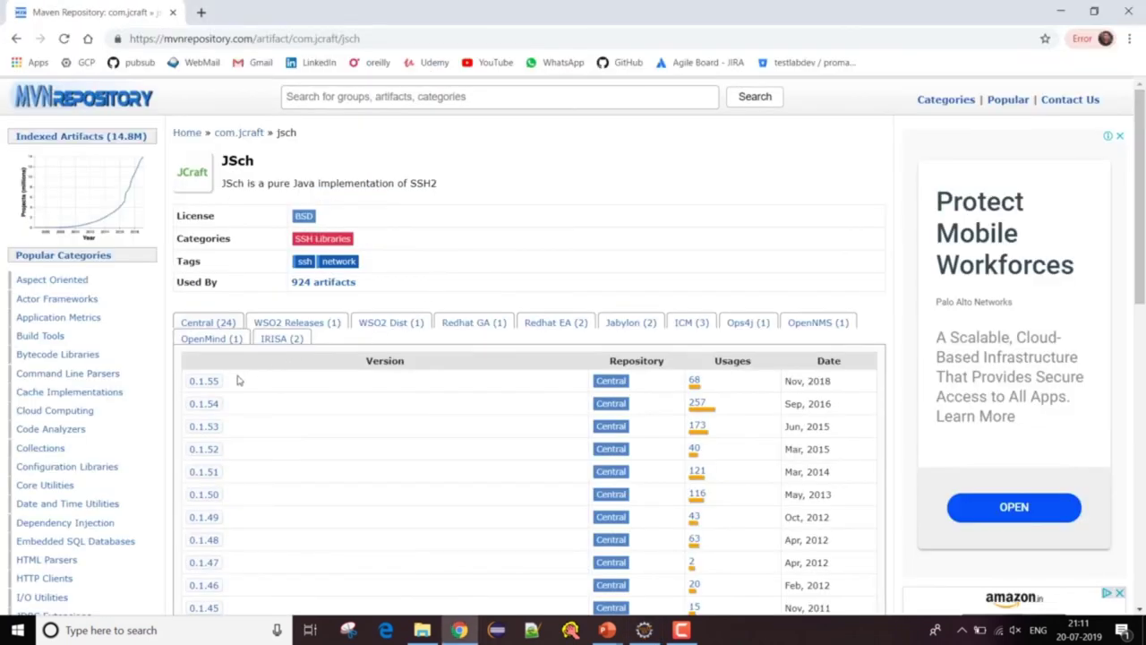
left_click(205, 382)
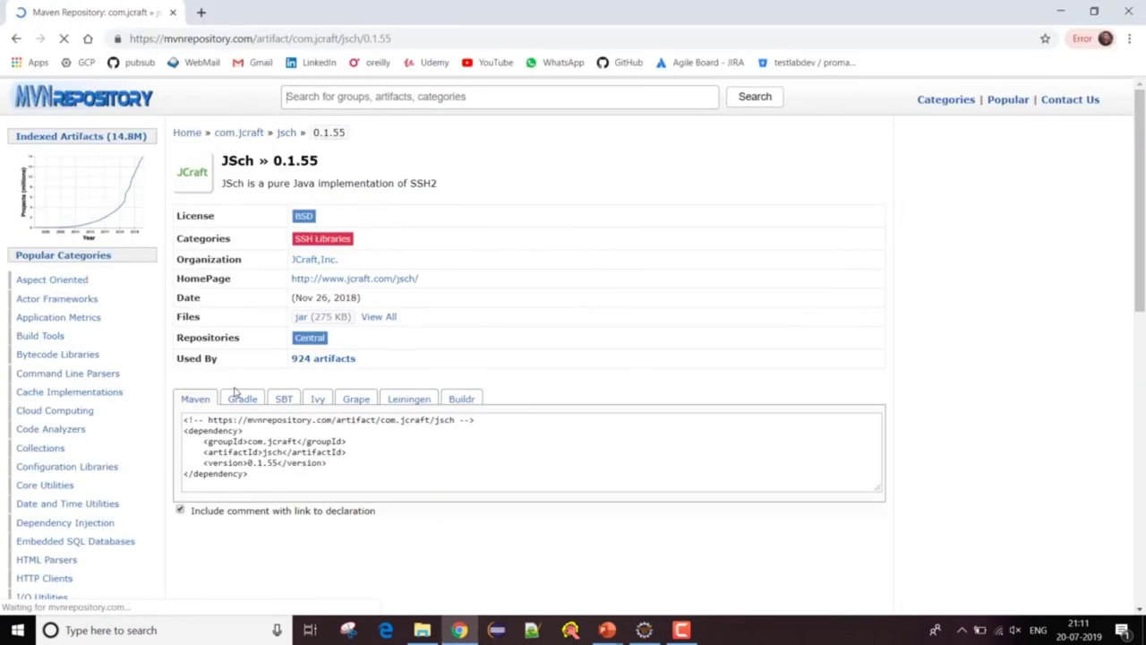
left_click(269, 444)
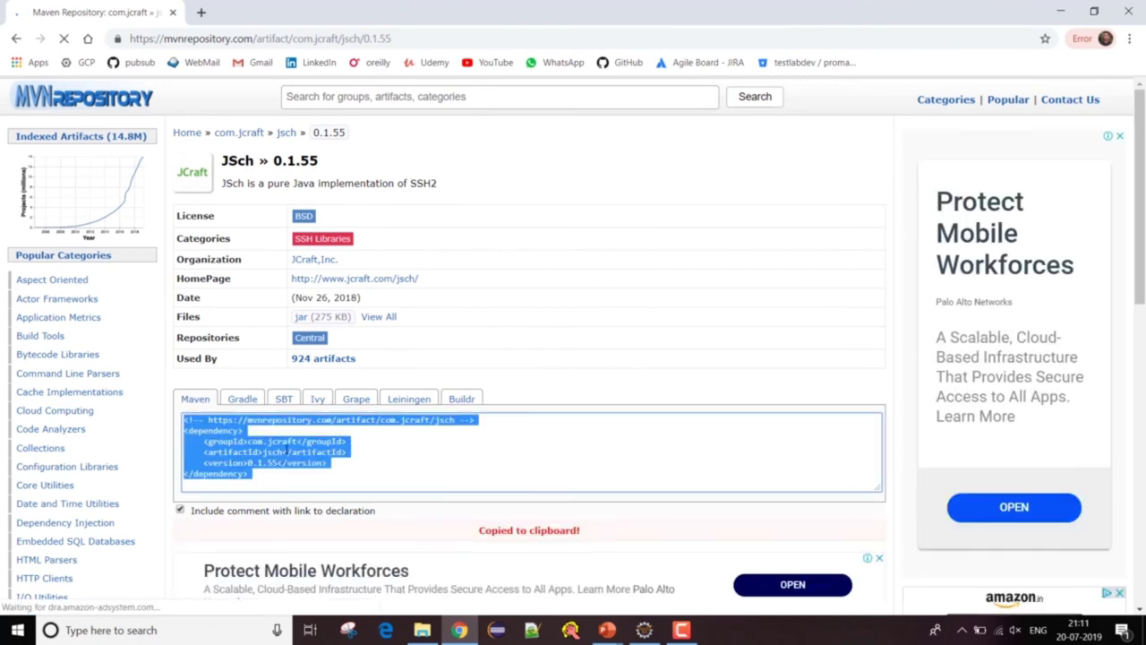
Step: Switch to Eclipse and examine the dependencies block in pom.xml, including the plexus-utils and jsch dependency entries
key("alt+Tab")
left_click(356, 219)
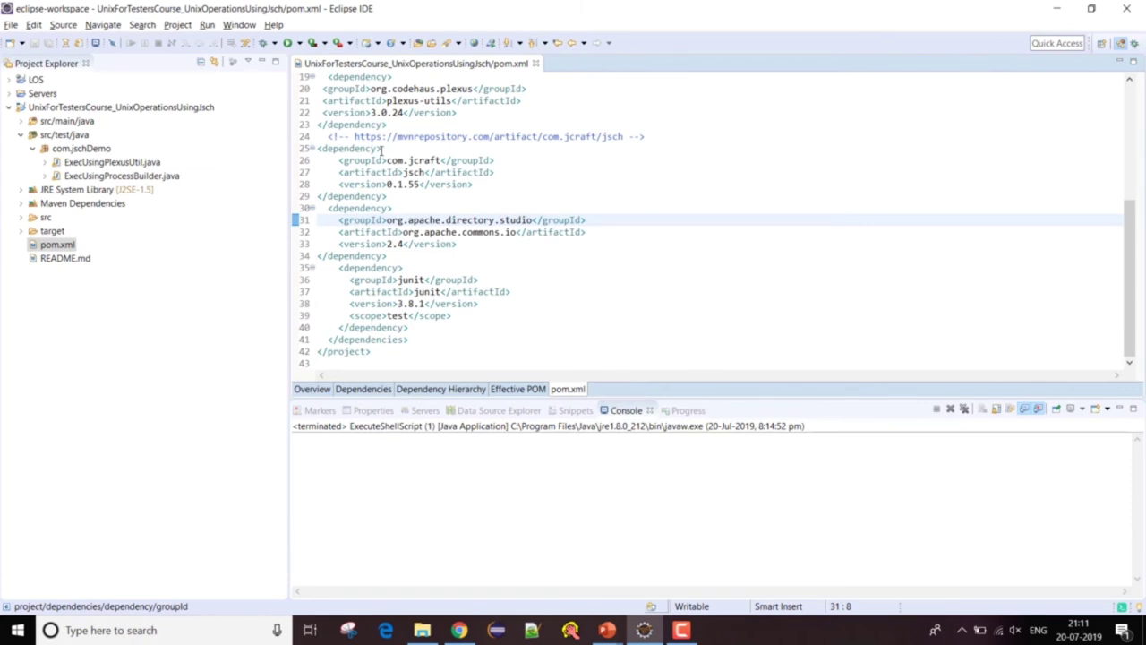
scroll(393, 148, "up", 2)
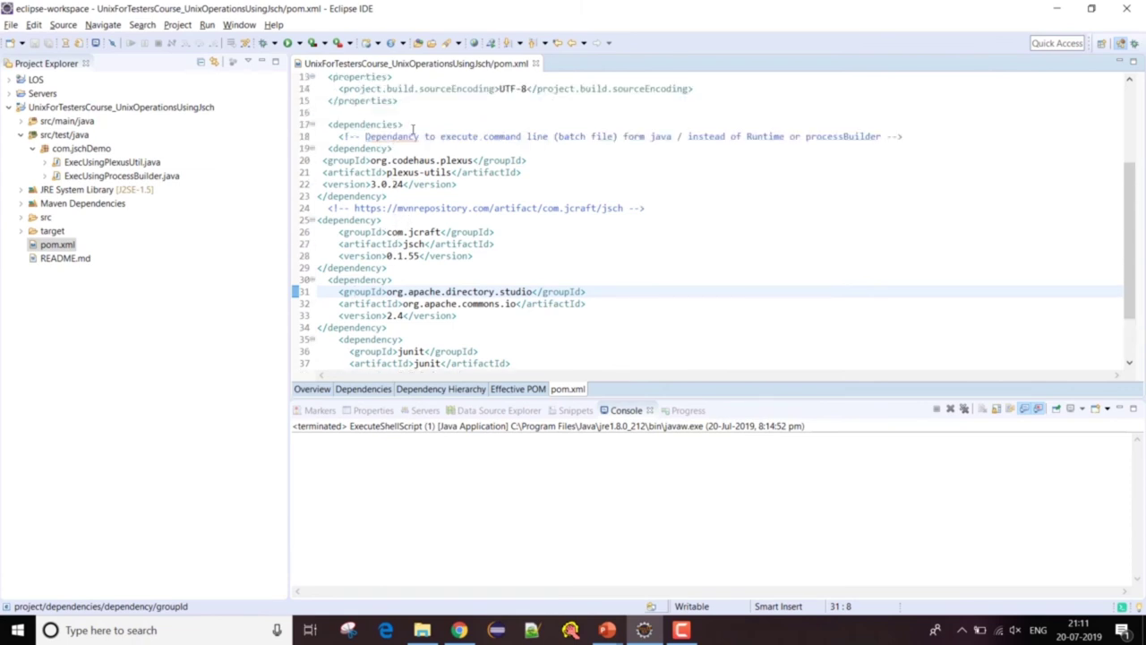
left_click_drag(413, 125, 312, 130)
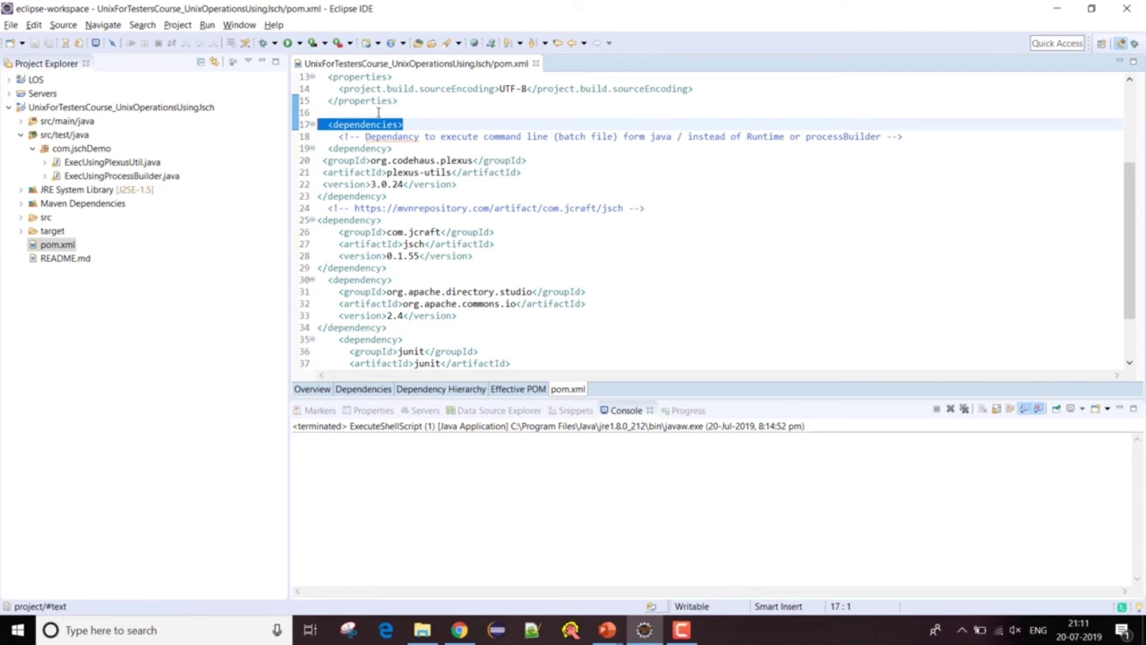
left_click(356, 149)
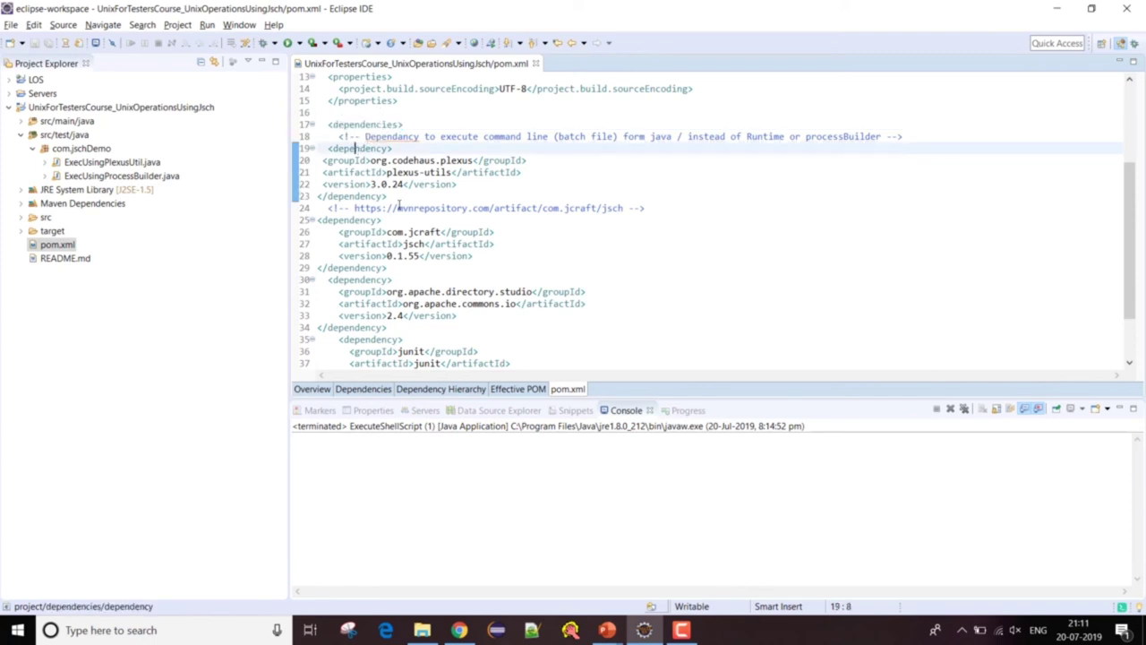
left_click_drag(401, 201, 317, 149)
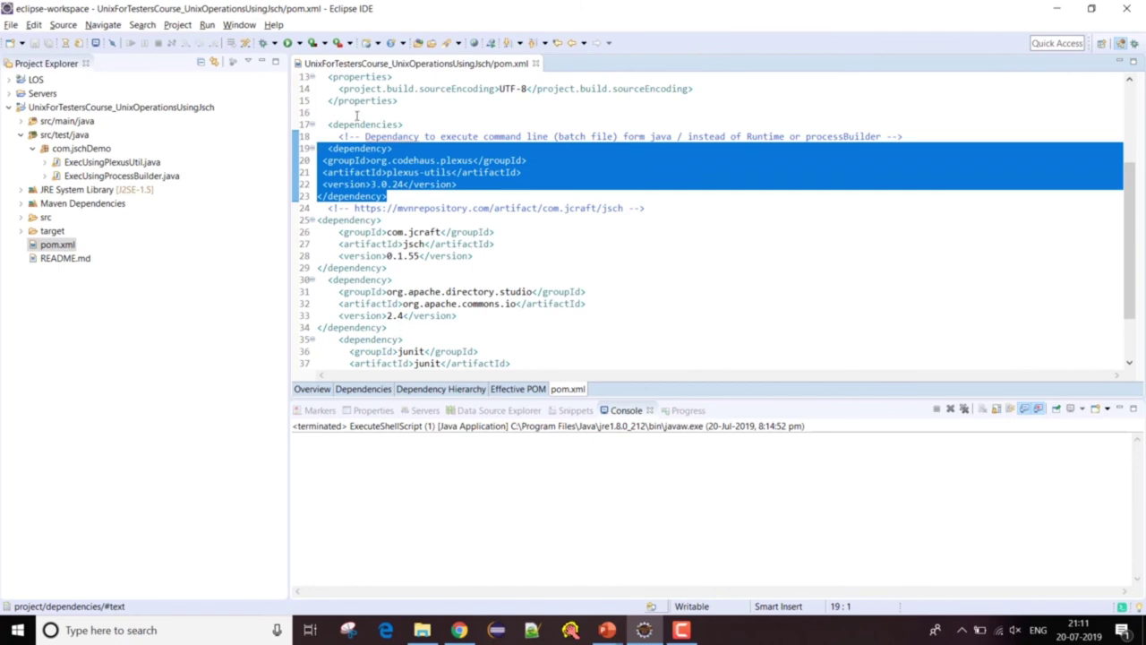
left_click(495, 232)
scroll(509, 264, "down", 2)
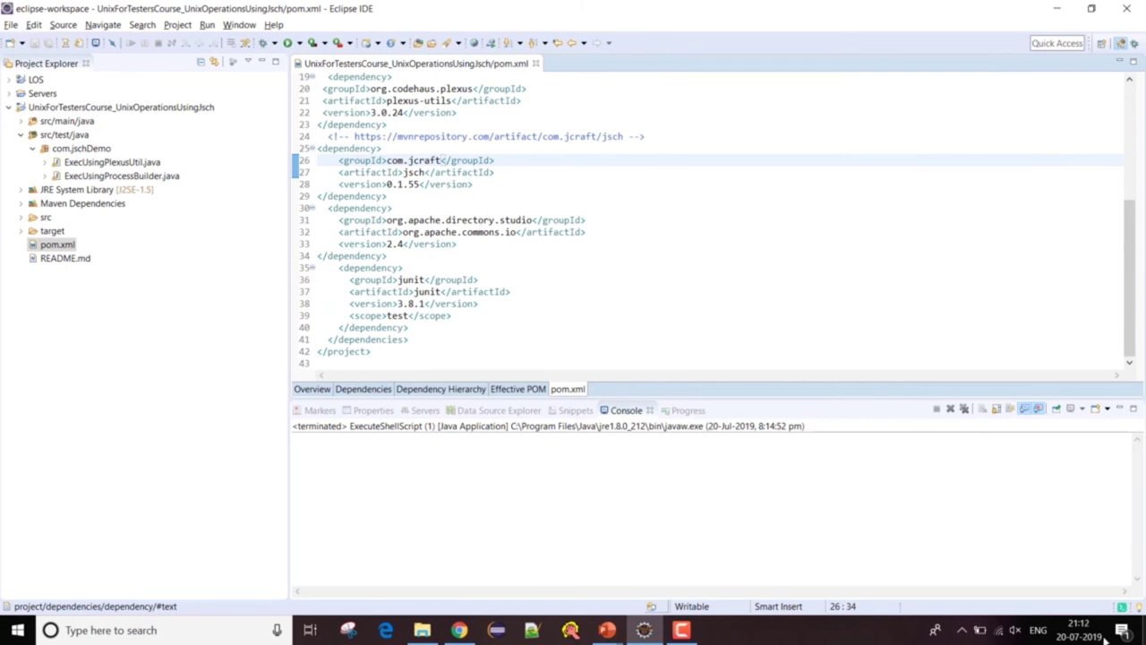
Step: Expand Maven Dependencies and jsch-0.1.55.jar in the project tree to examine the com.jcraft.jsch package
left_click(22, 203)
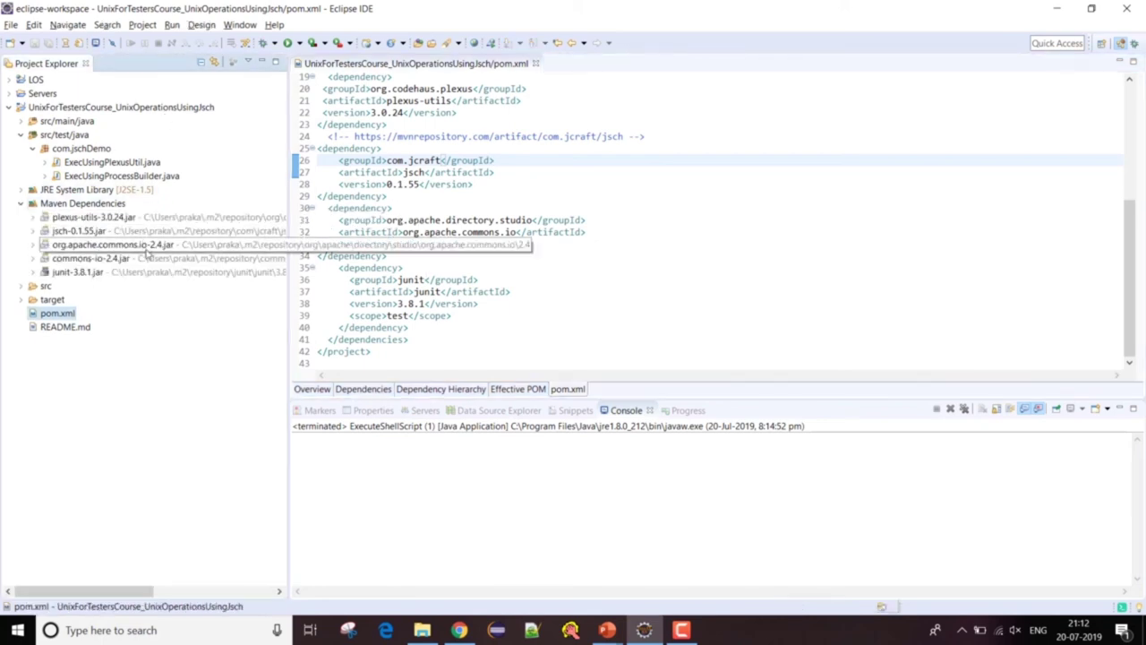
left_click(135, 220)
left_click(53, 231)
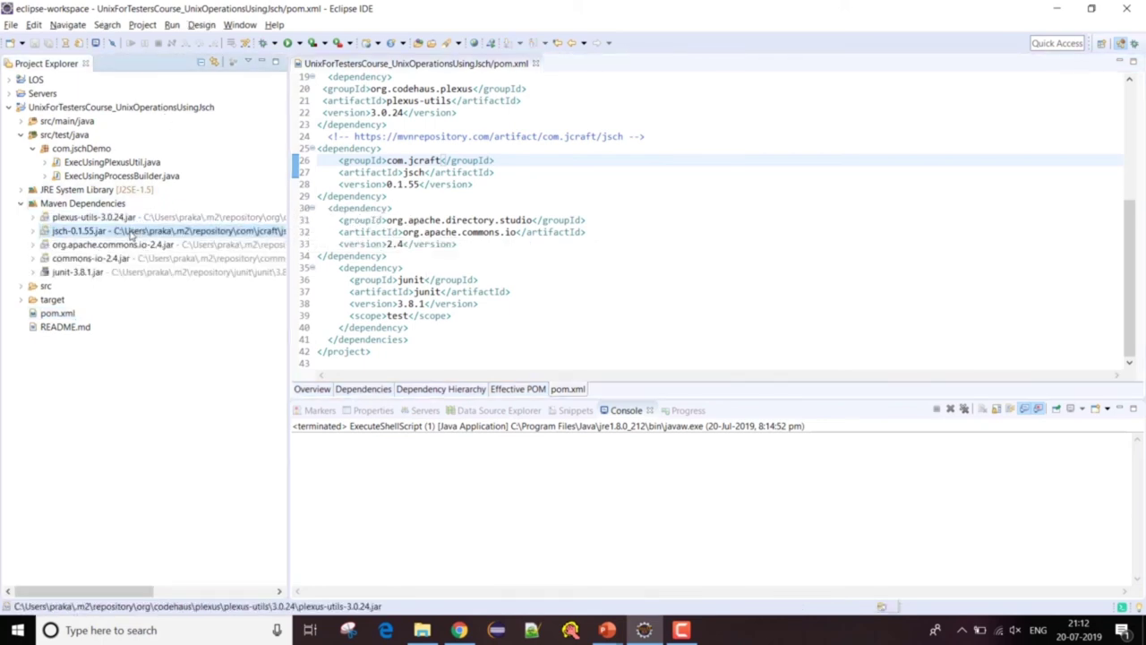
left_click(34, 233)
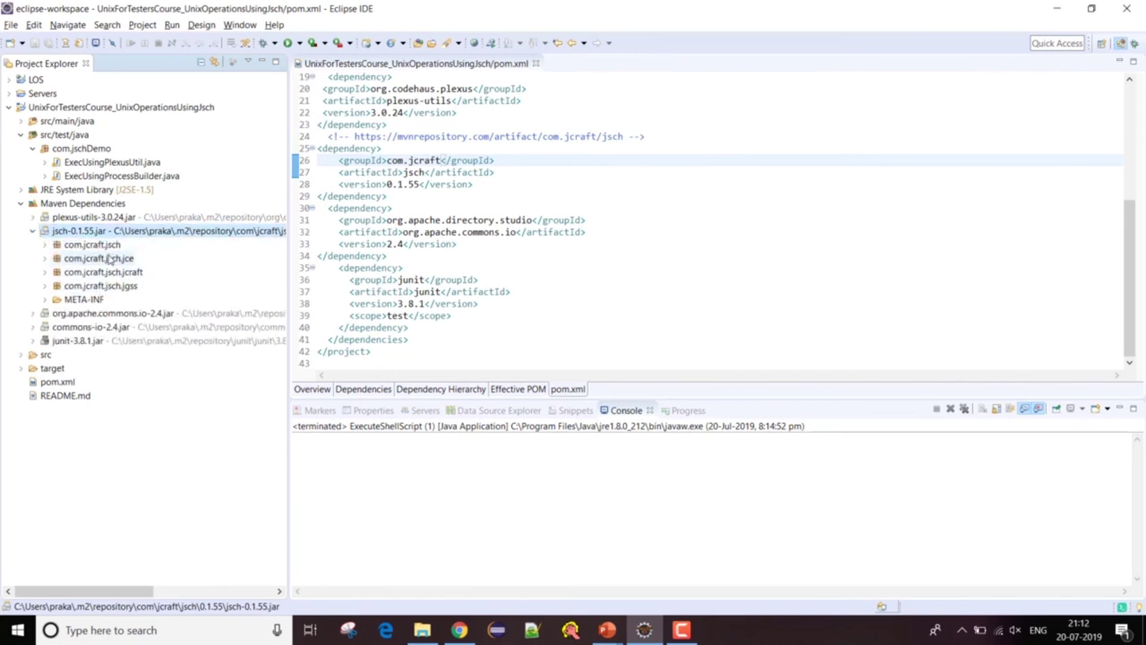
left_click(113, 245)
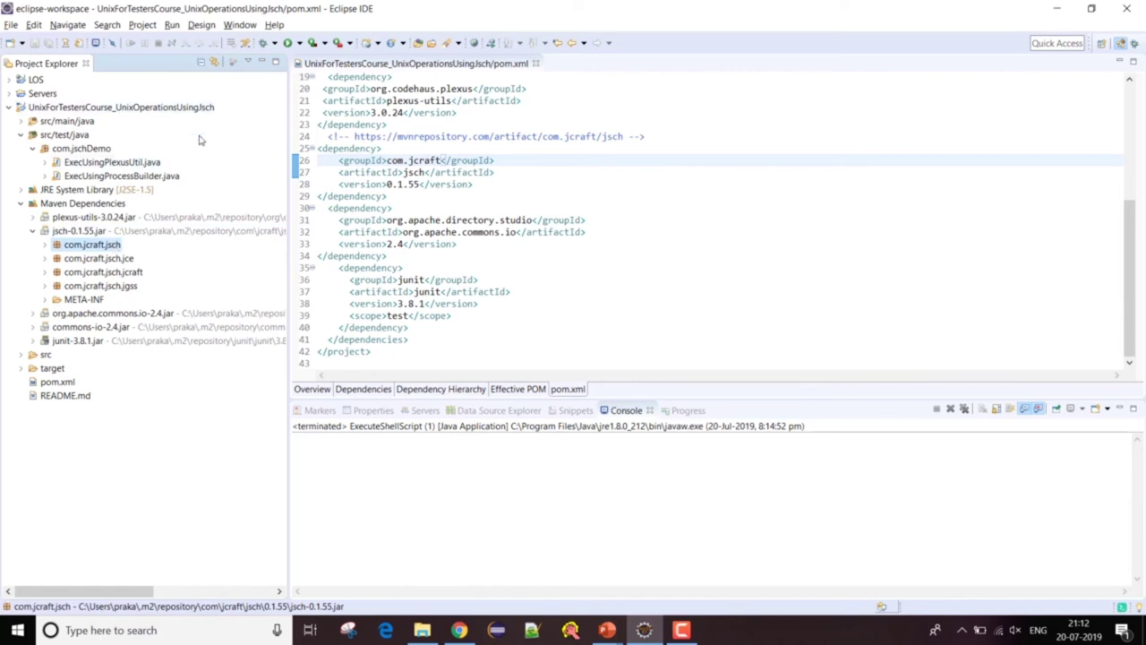
Step: Check the JSch jar link in Chrome, then try adding an external JAR to the Eclipse project's build path libraries and cancel
key("alt+Tab")
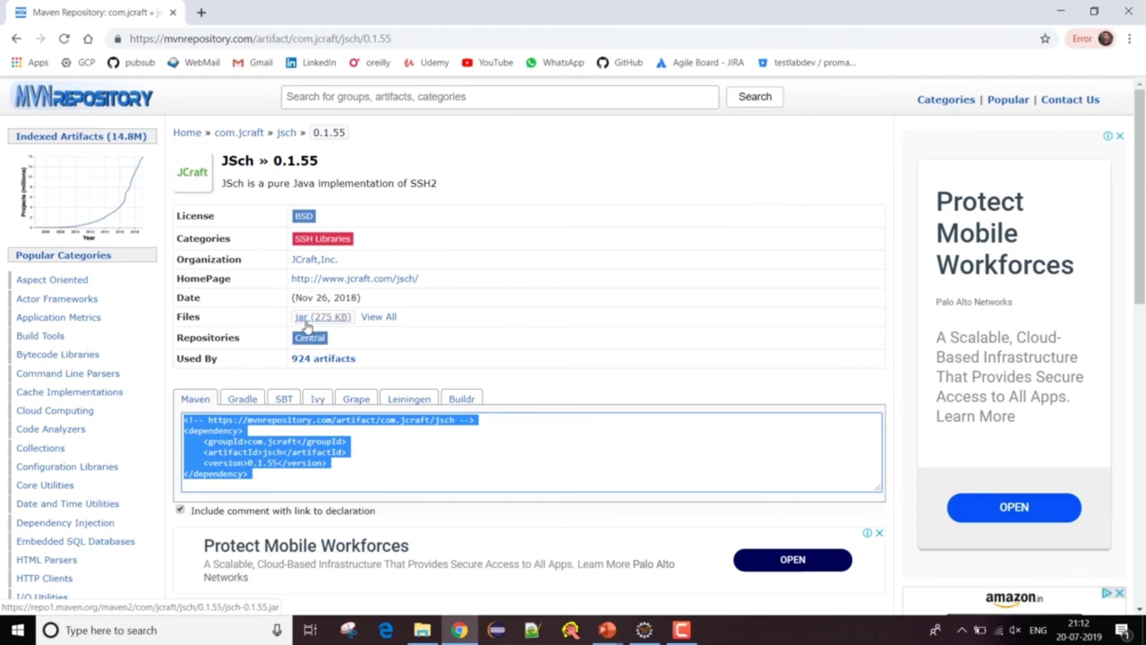
key("alt+Tab")
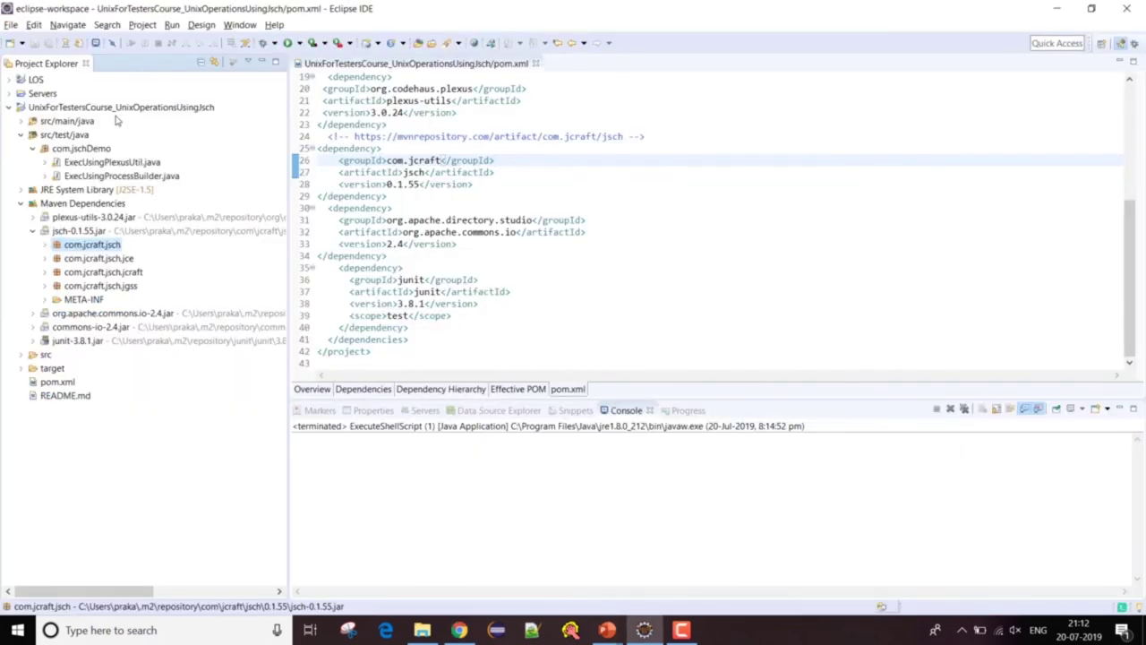
right_click(117, 108)
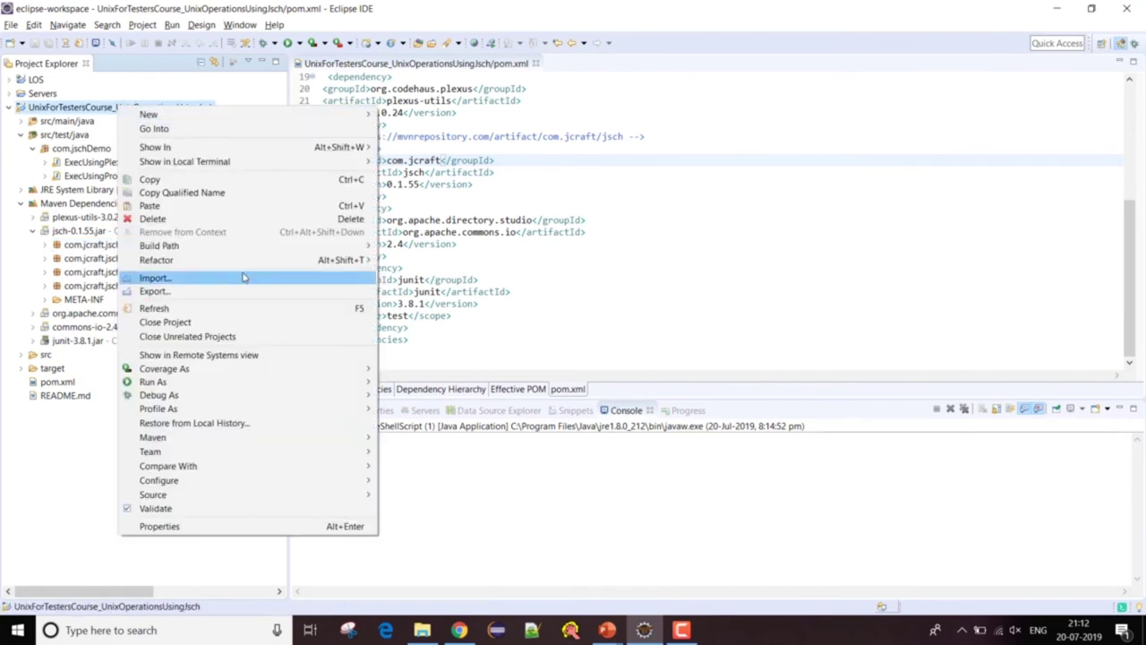
mouse_move(374, 254)
left_click(442, 247)
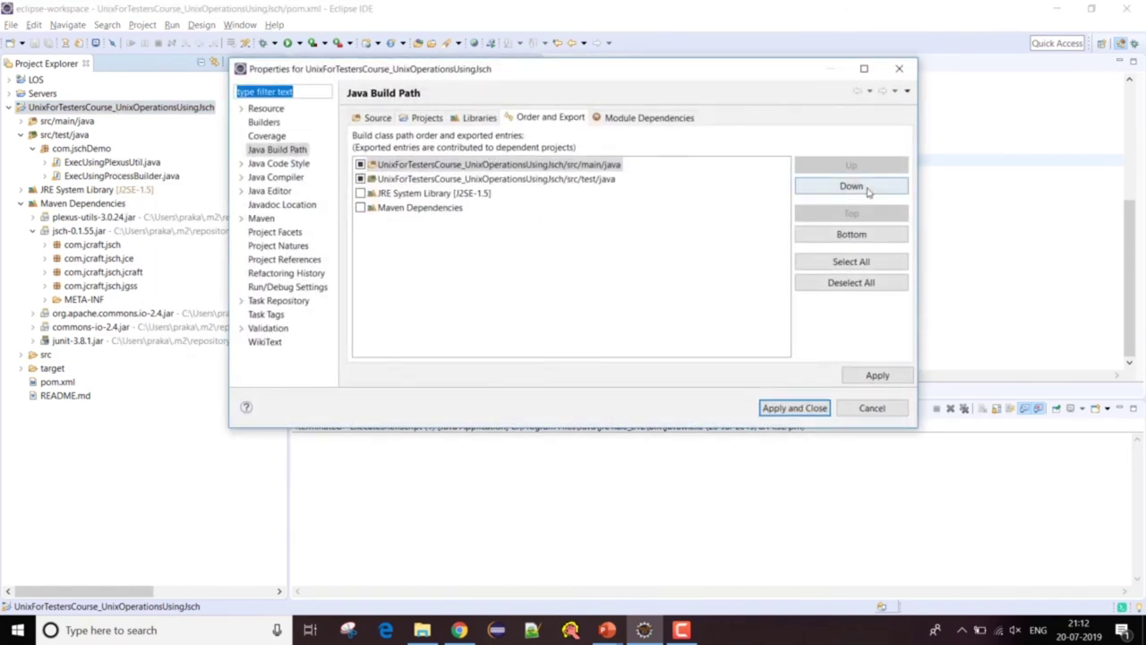
left_click(477, 119)
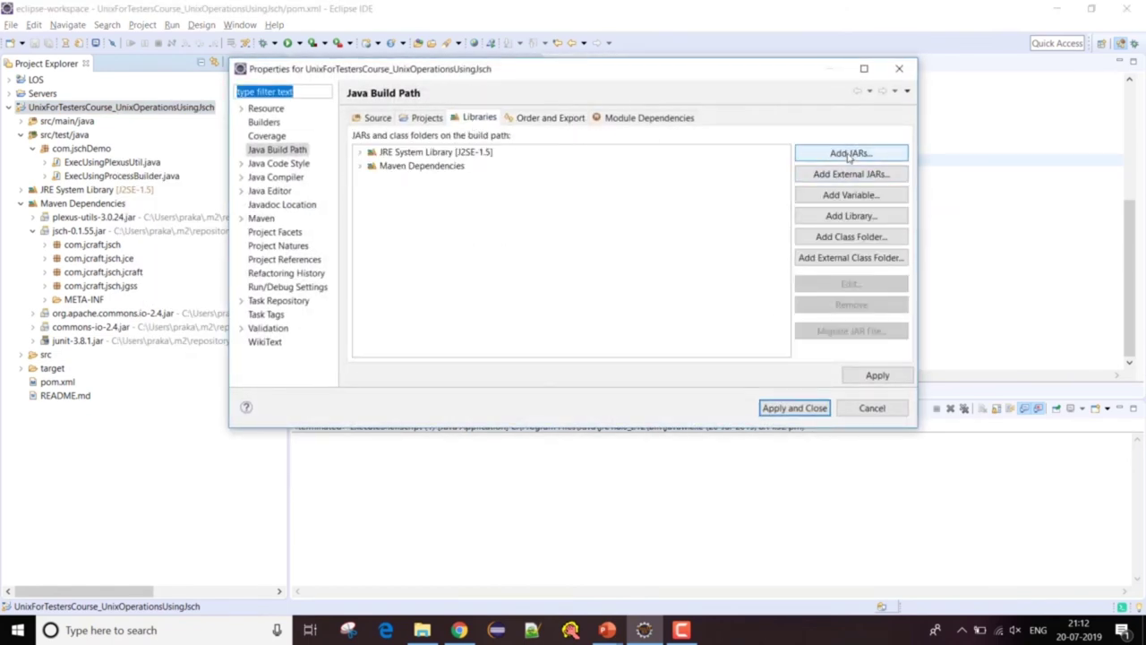
left_click(845, 174)
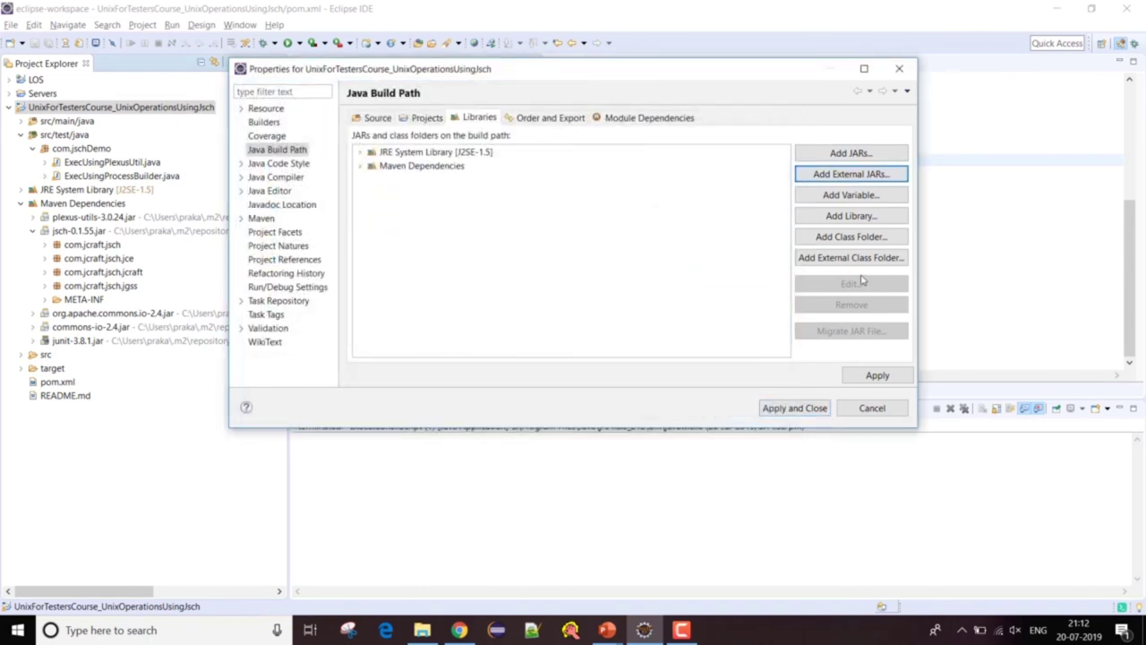
left_click(872, 409)
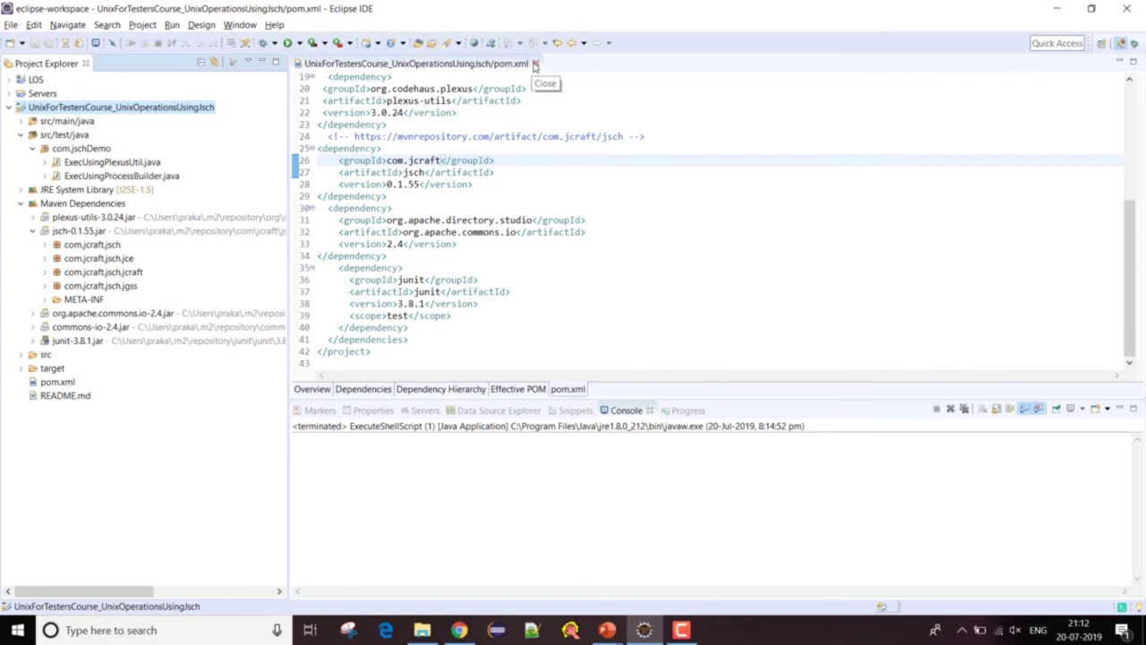
Step: Close pom.xml and collapse Maven Dependencies, then check the PowerPoint slide show and return to Eclipse
left_click(536, 64)
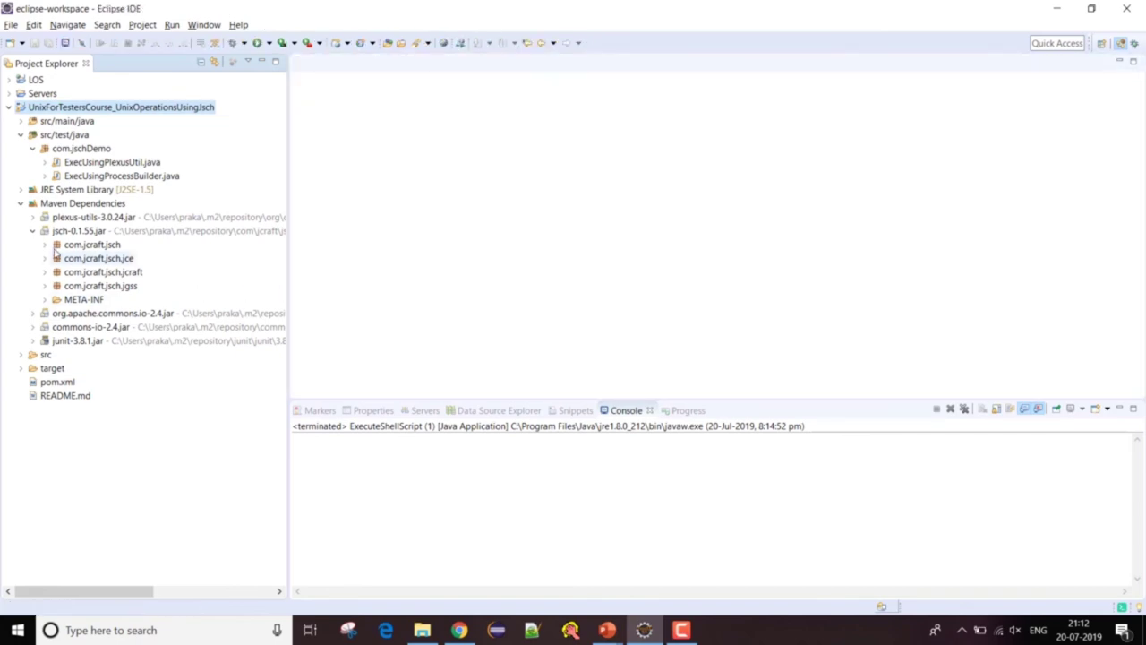
left_click(21, 205)
key("alt+Tab")
key("alt+Tab")
key("alt+Tab")
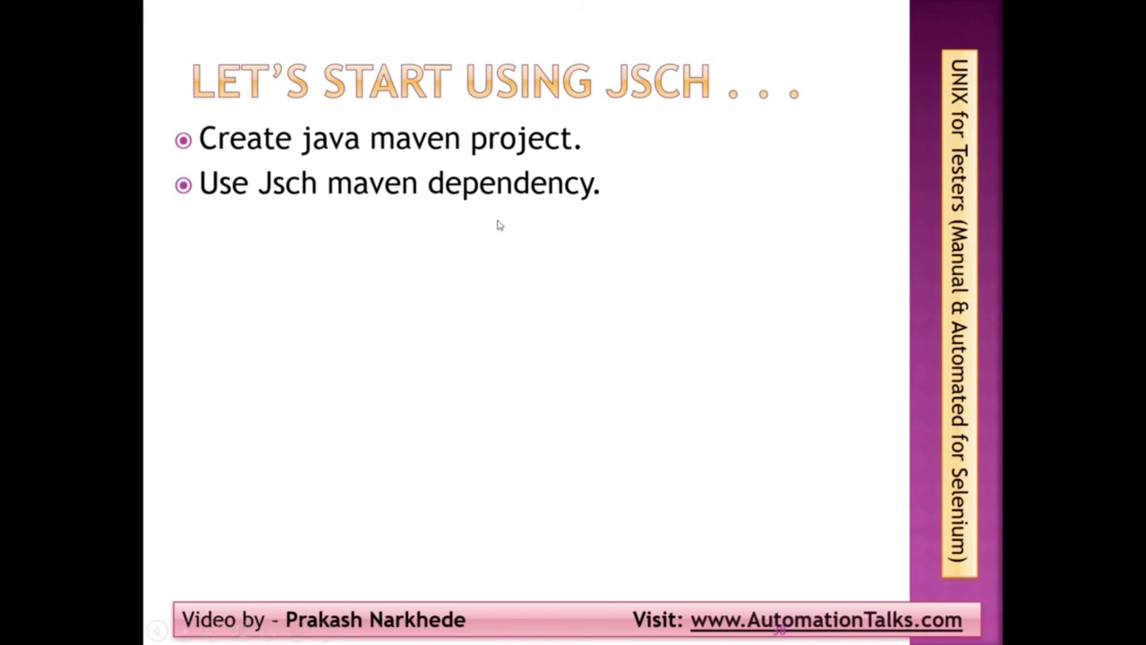
key("alt+Tab")
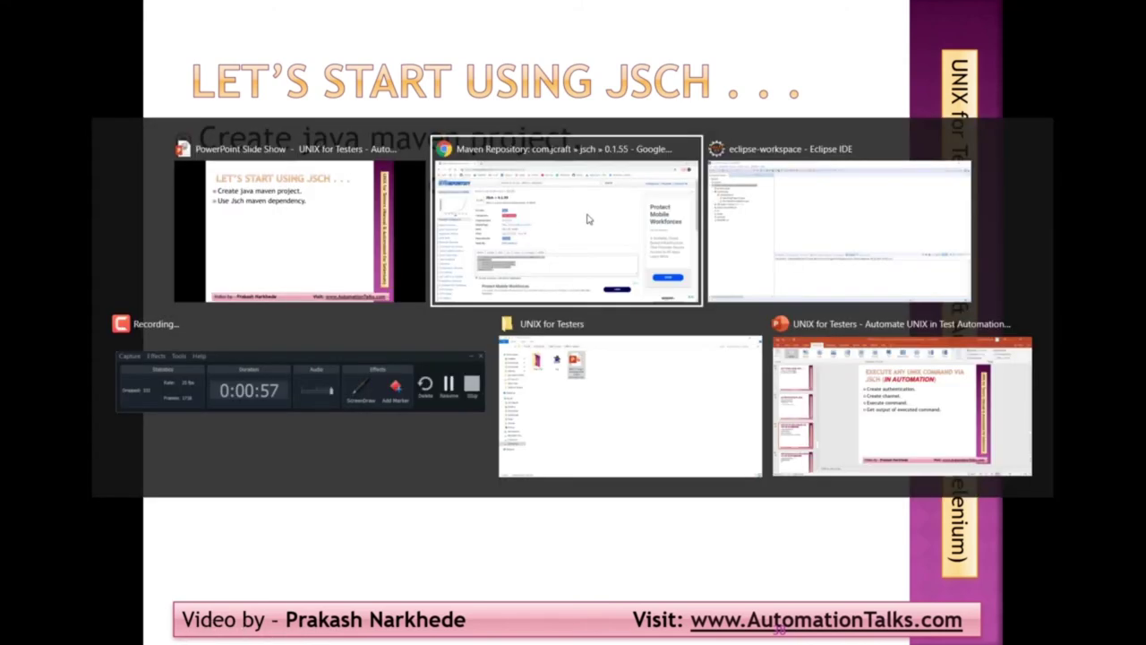
key("alt+Tab")
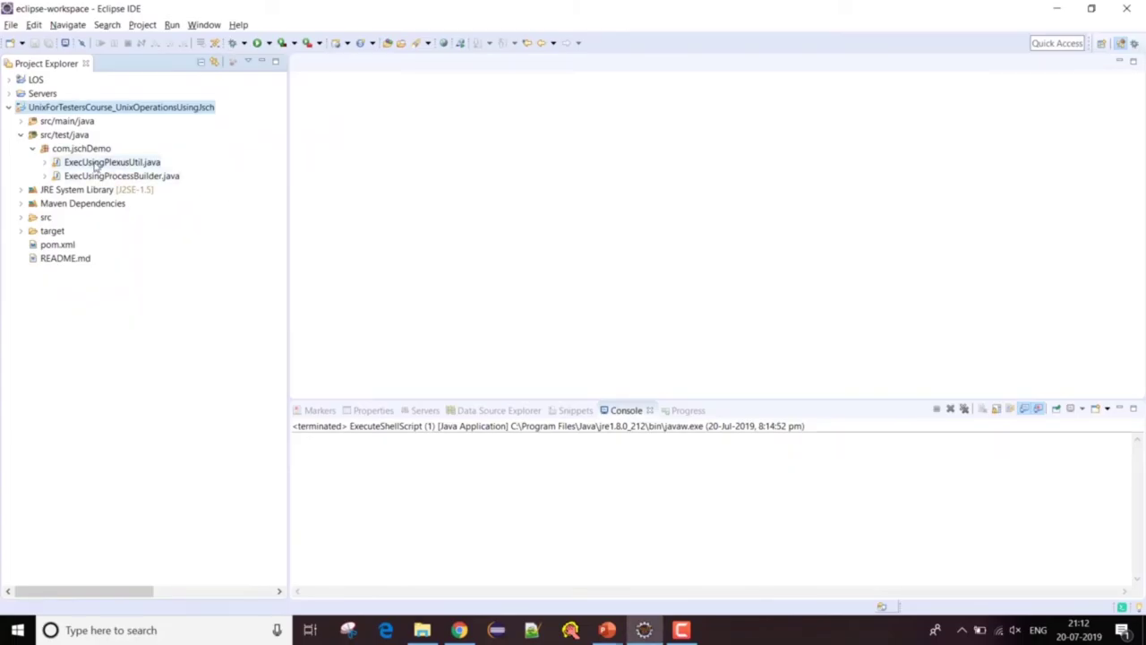
Step: Select the com.jschDemo package, then switch to the PowerPoint slide show and advance to the "Authentication in JSch" slide
left_click(82, 149)
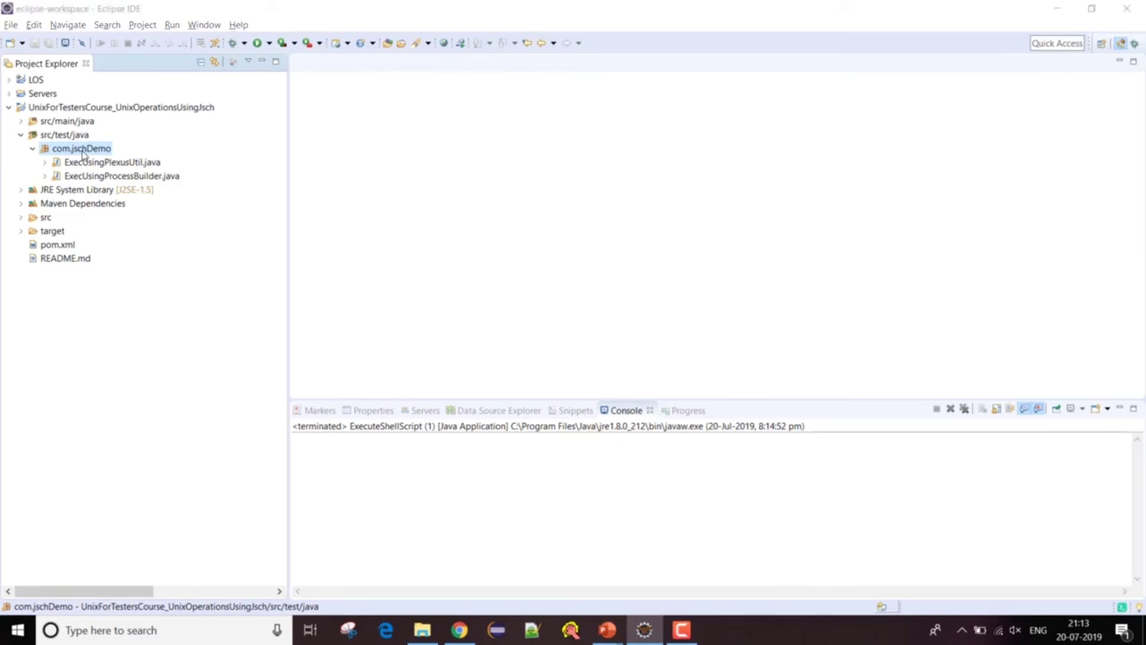
key("alt+Tab")
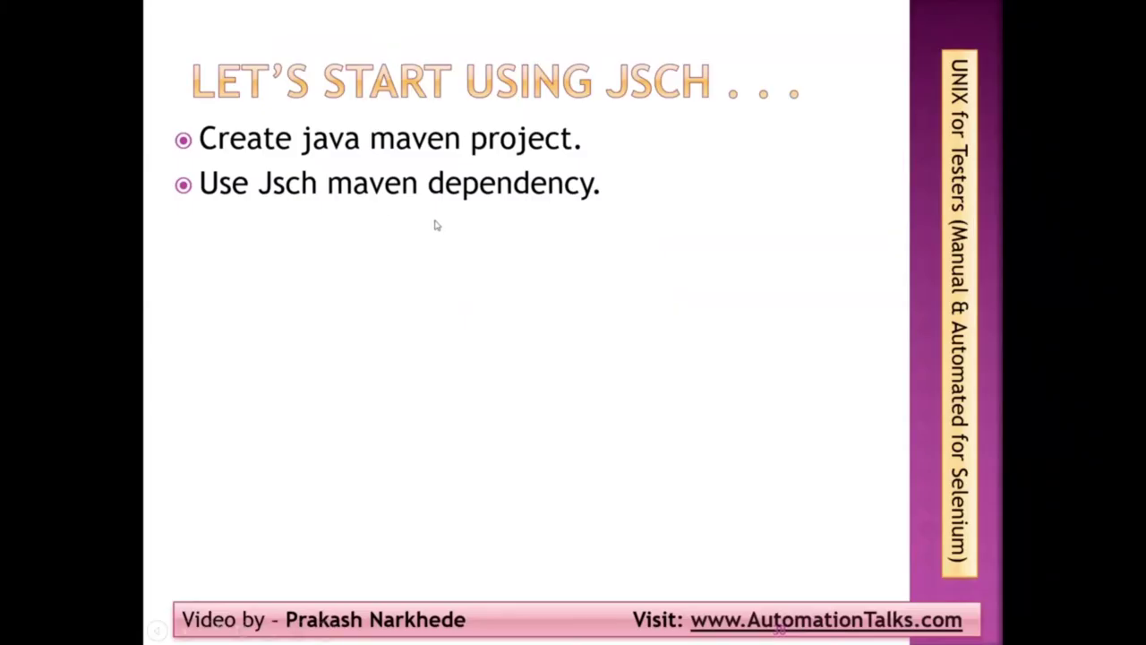
left_click(436, 226)
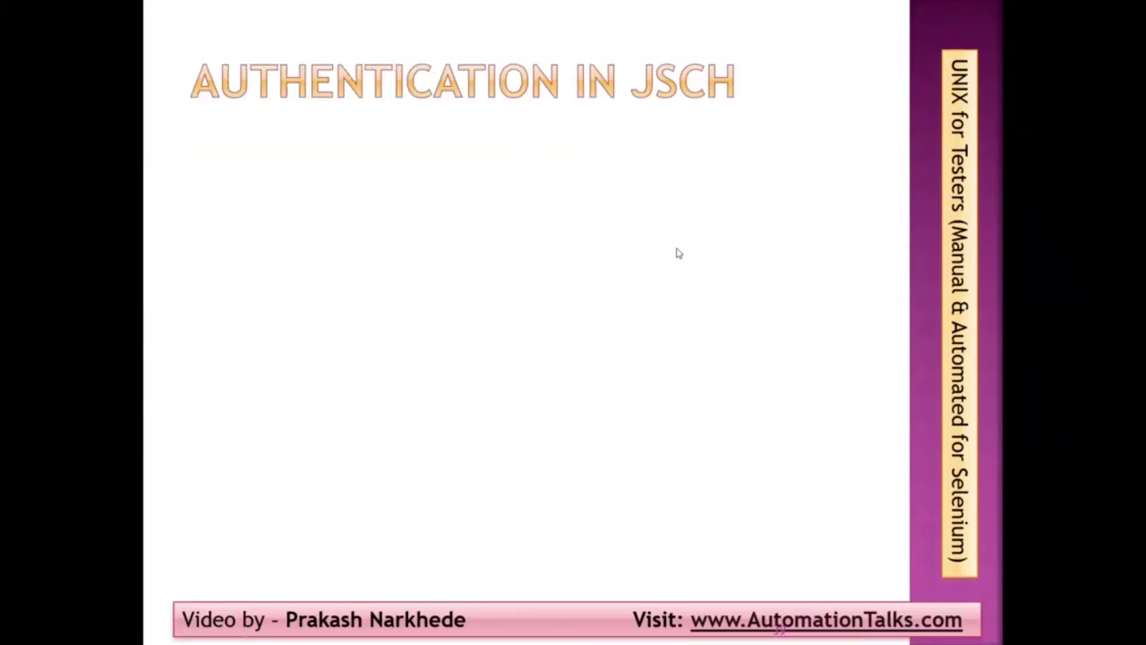